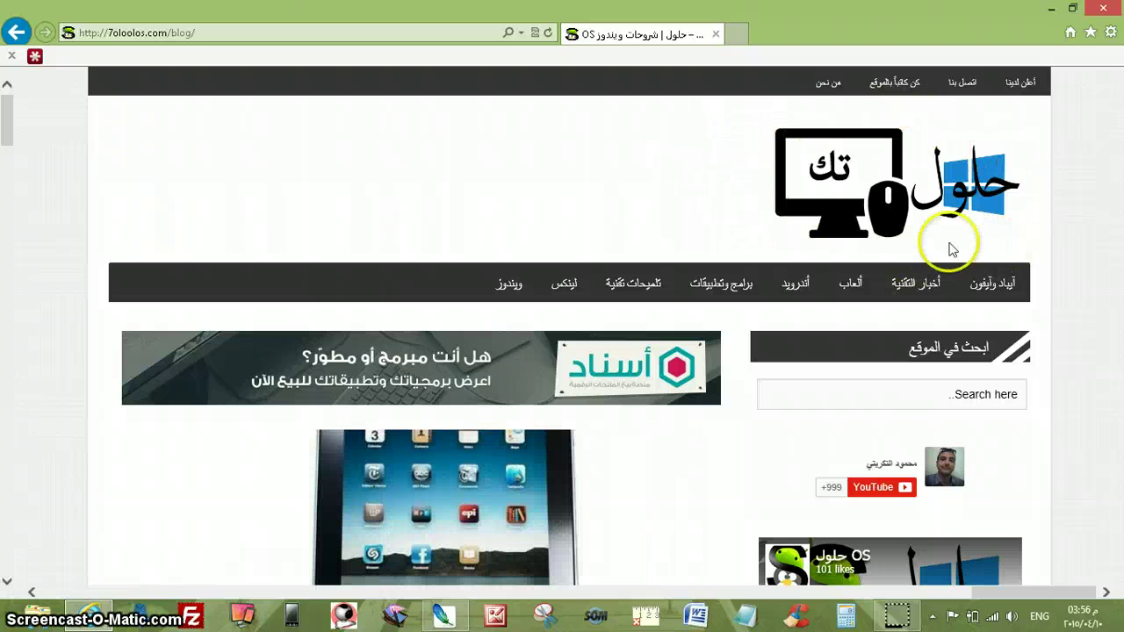
Minimize the Internet Explorer window showing the 7oloolos.com blog
click(1050, 11)
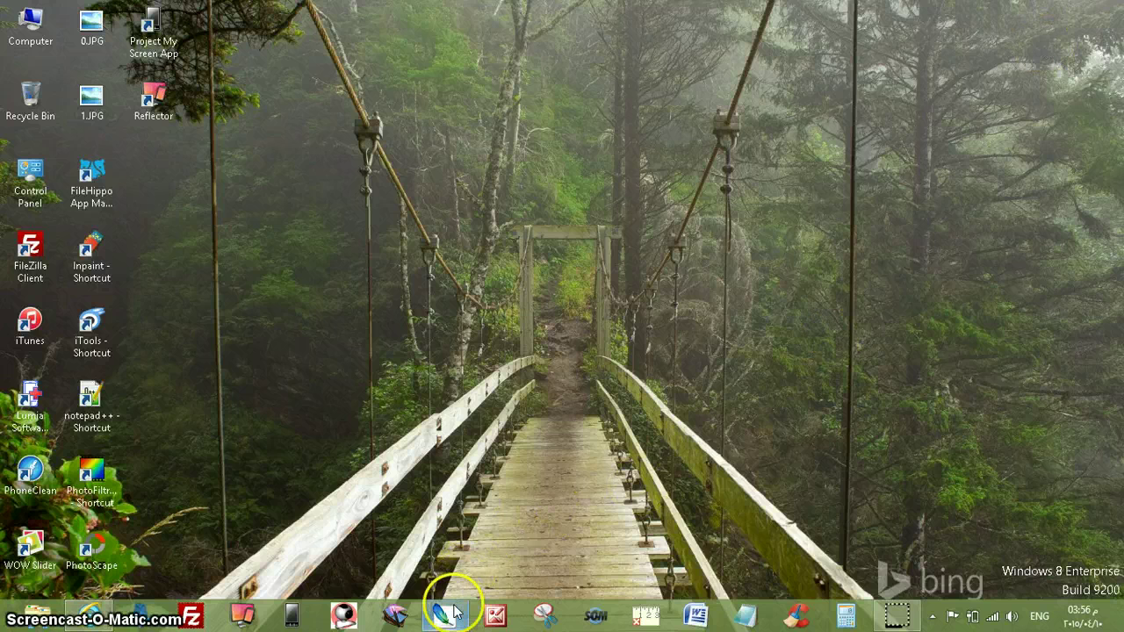
Bring the Photoshop window back from the taskbar, showing its empty workspace
click(430, 621)
click(445, 619)
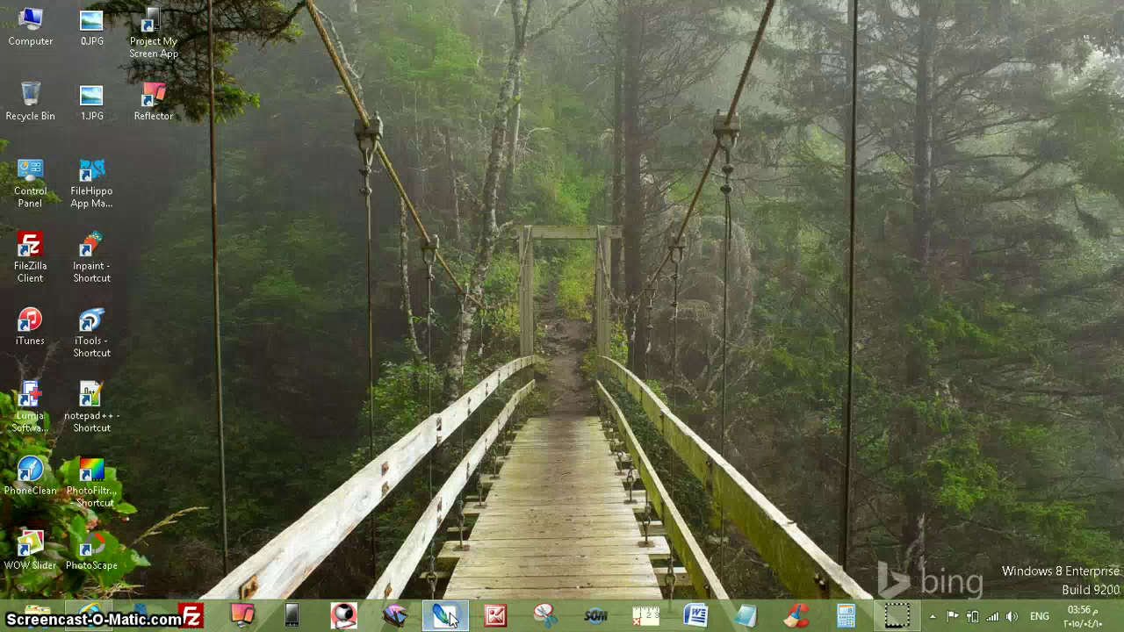
click(450, 618)
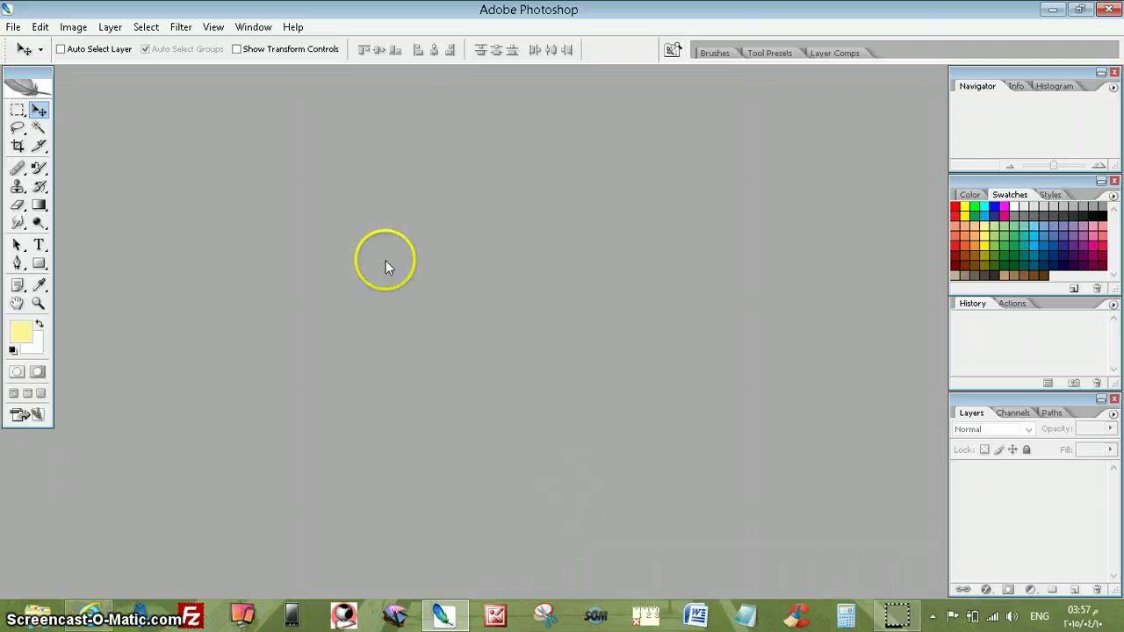
Open 1.JPG through File > Open and move its window down and right
click(14, 30)
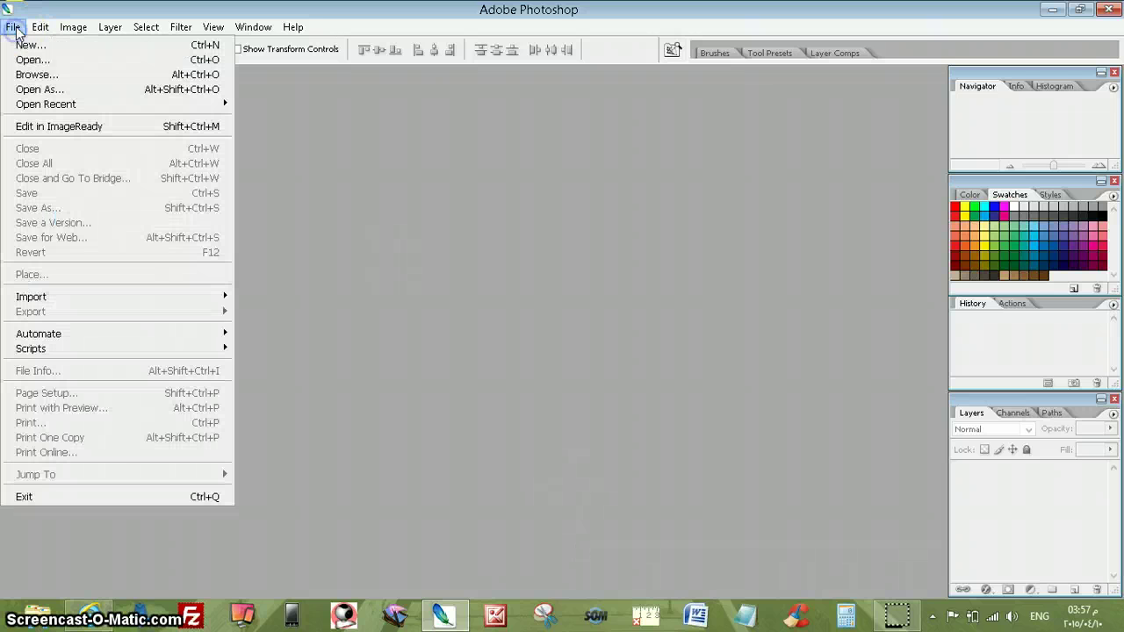
click(44, 58)
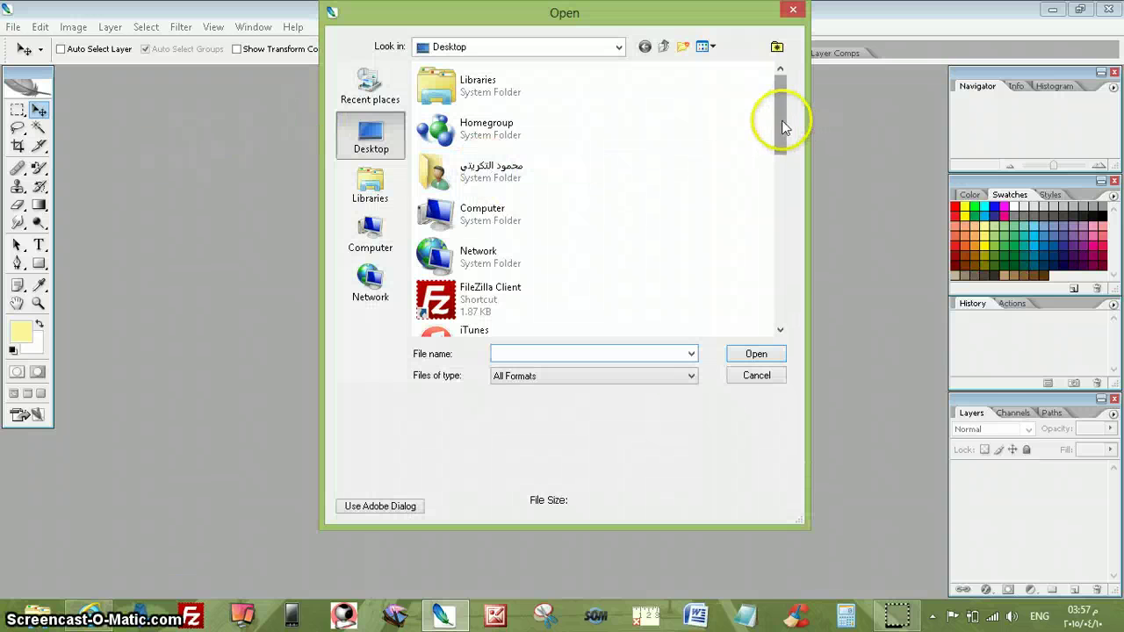
mouse_move(781, 121)
mouse_down()
mouse_move(782, 298)
mouse_move(777, 197)
mouse_up()
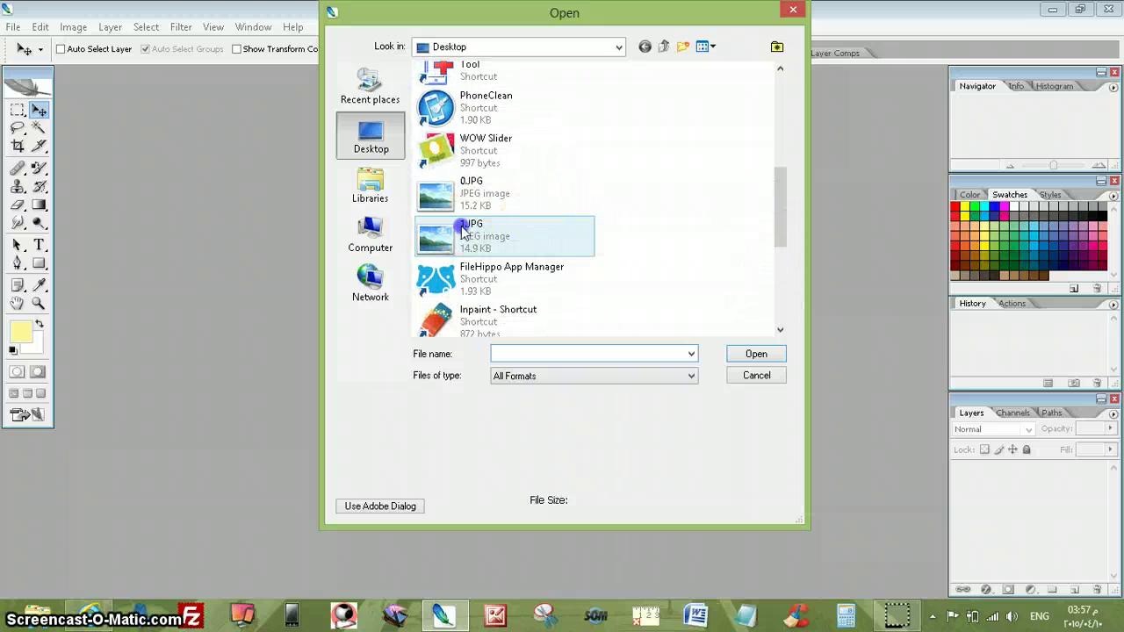
click(458, 227)
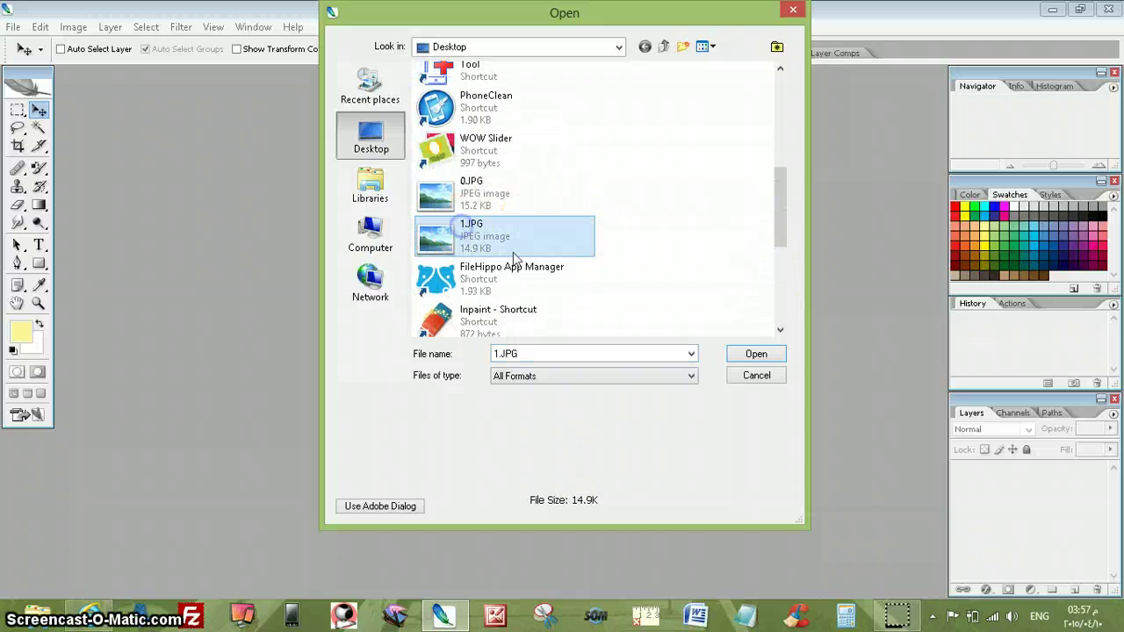
click(738, 351)
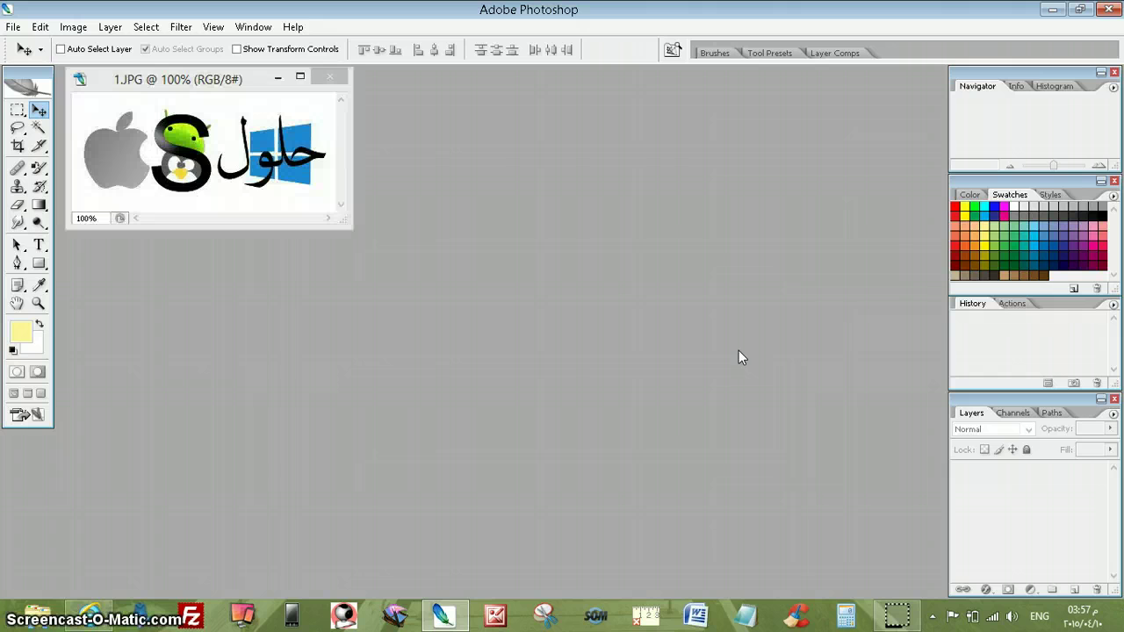
click(220, 87)
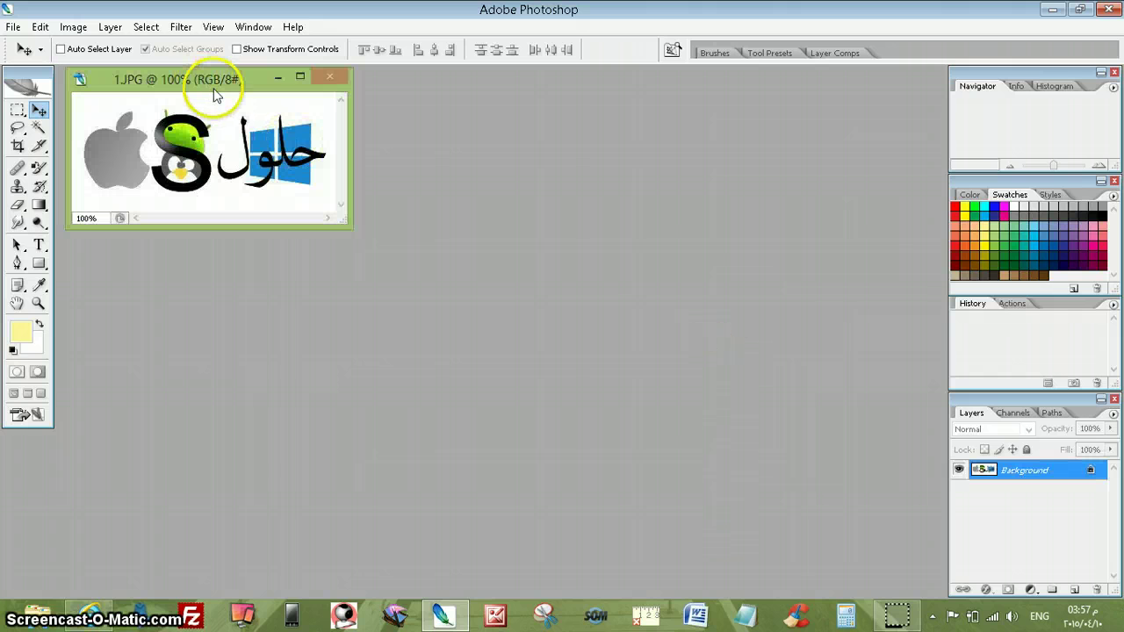
drag(212, 80, 259, 124)
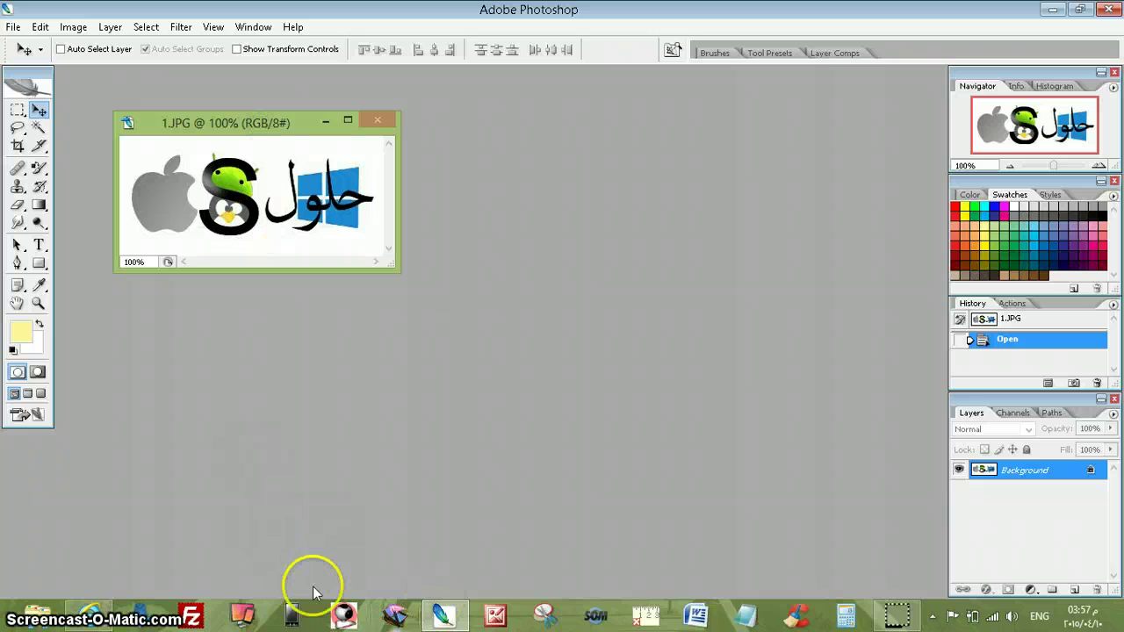
Open 0.JPG by dragging it from the desktop onto Photoshop's taskbar button
click(445, 618)
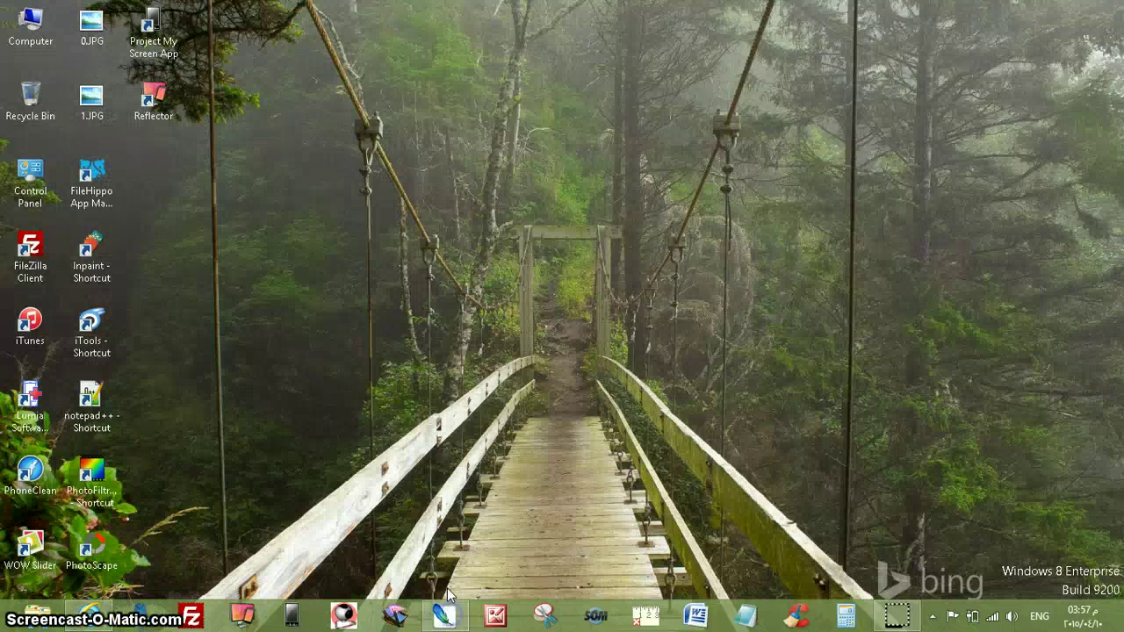
drag(86, 29, 448, 592)
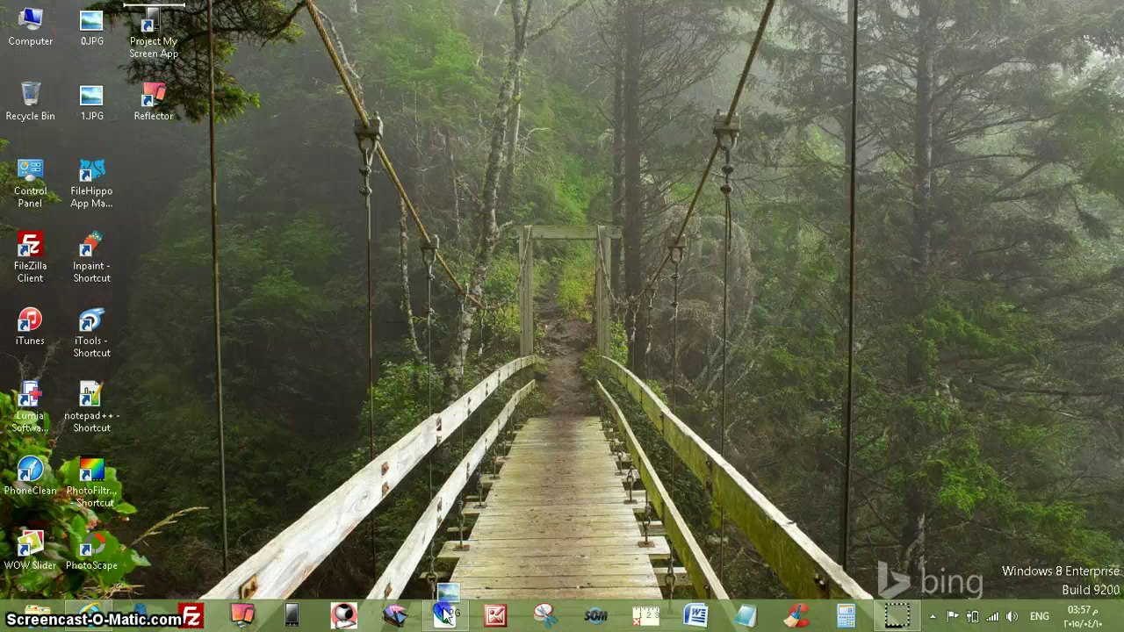
drag(448, 593, 443, 606)
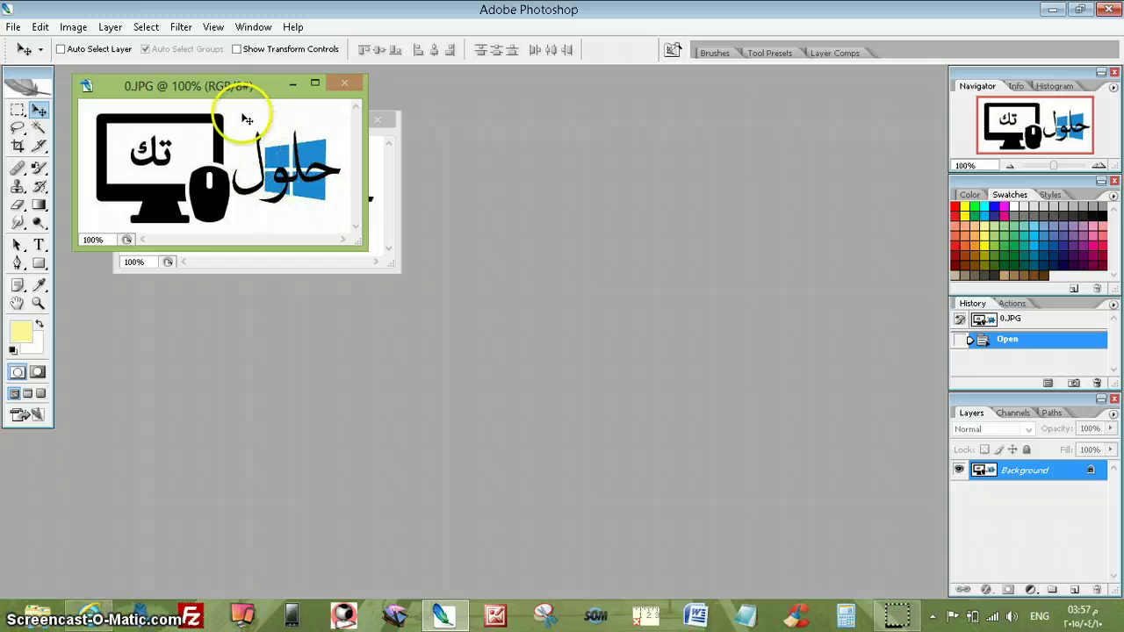
drag(243, 88, 671, 275)
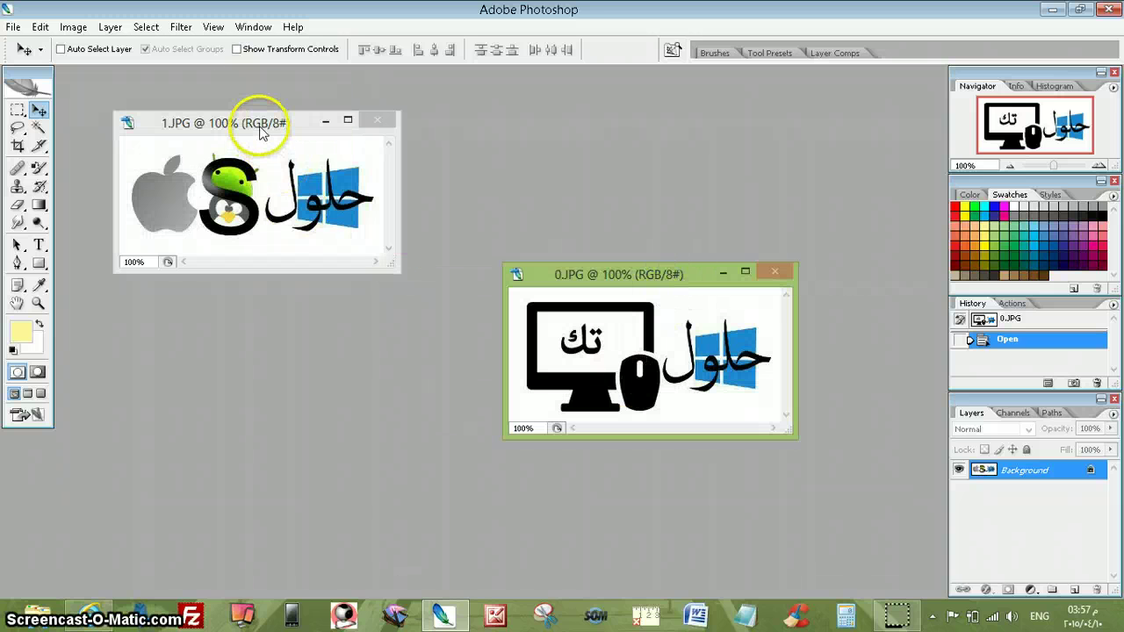
Convert 0.JPG's Background into an editable Layer 0
click(260, 124)
click(629, 281)
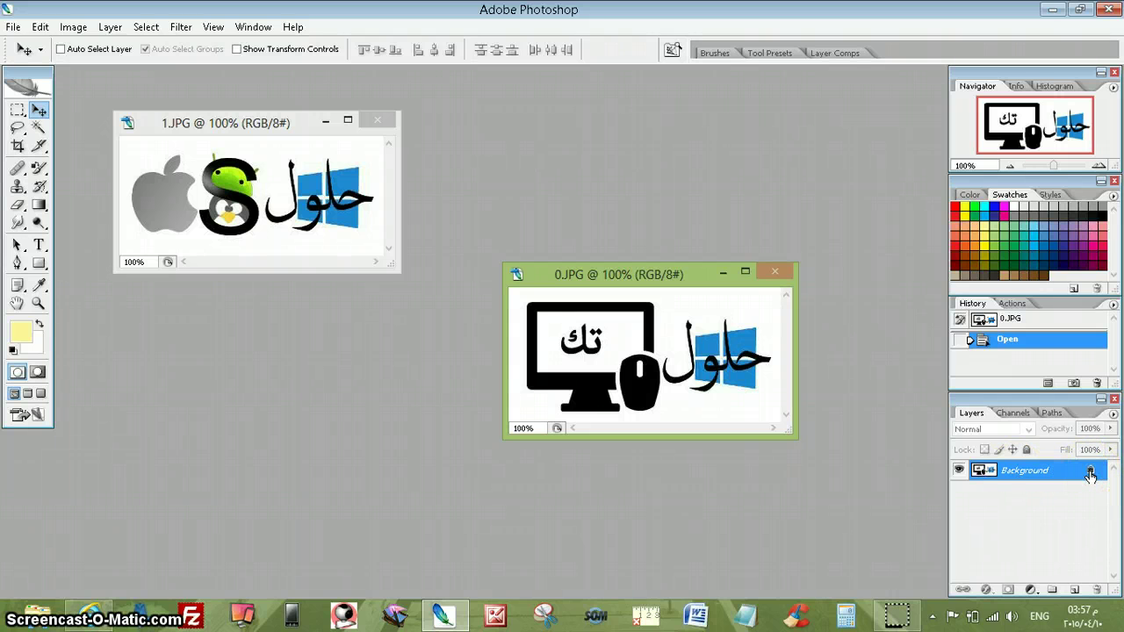
click(1024, 472)
double_click(1025, 473)
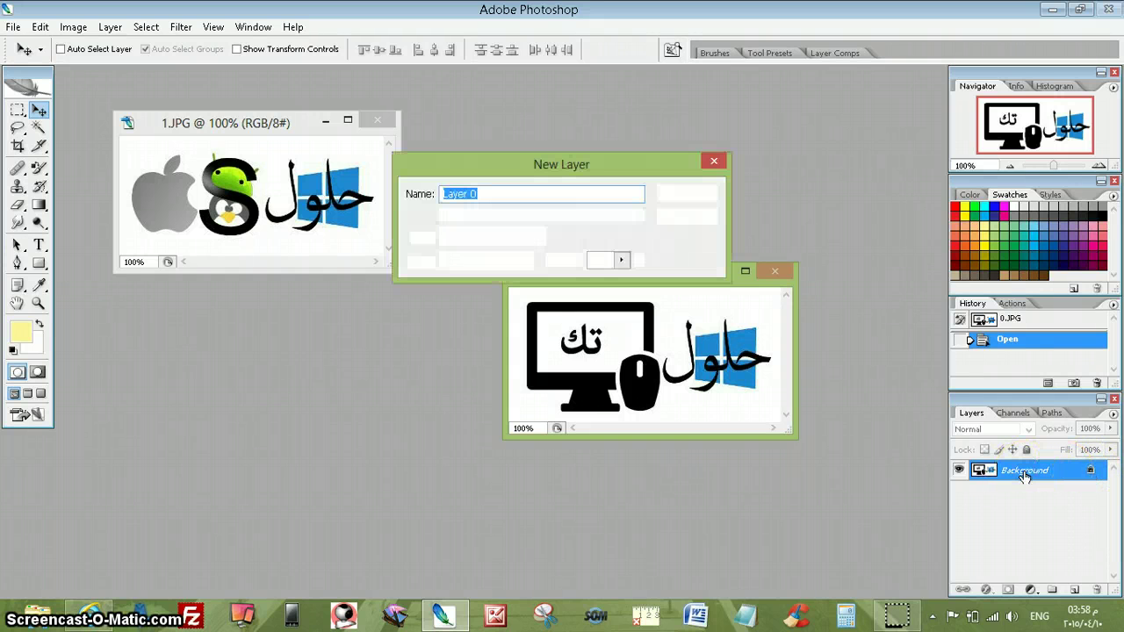
click(683, 195)
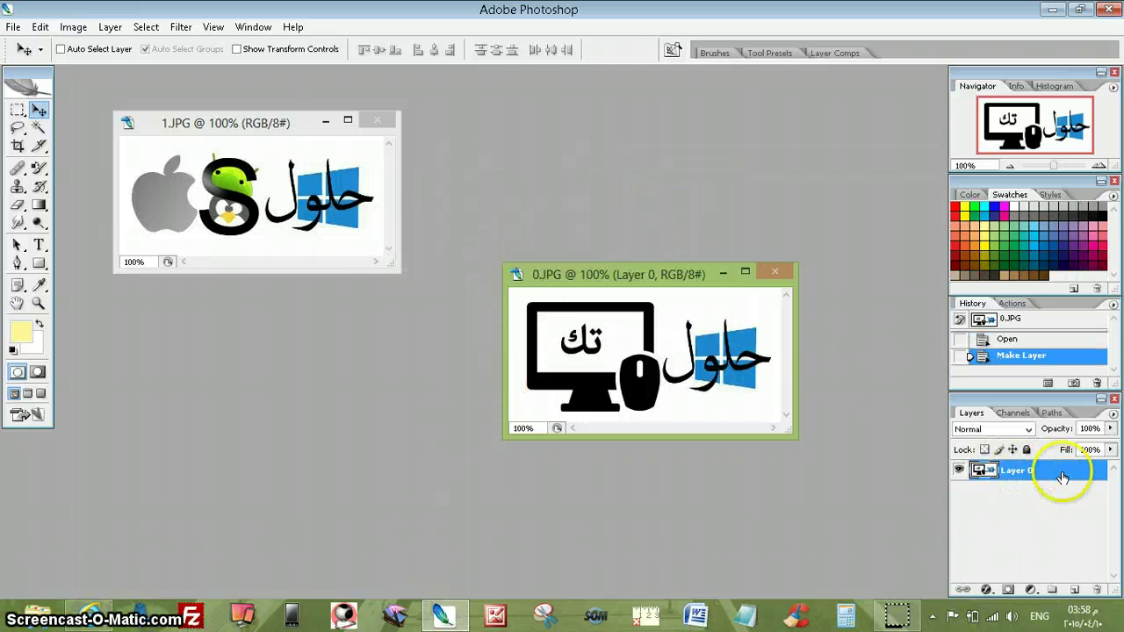
Convert 1.JPG's Background into an editable Layer 0 as well
click(219, 112)
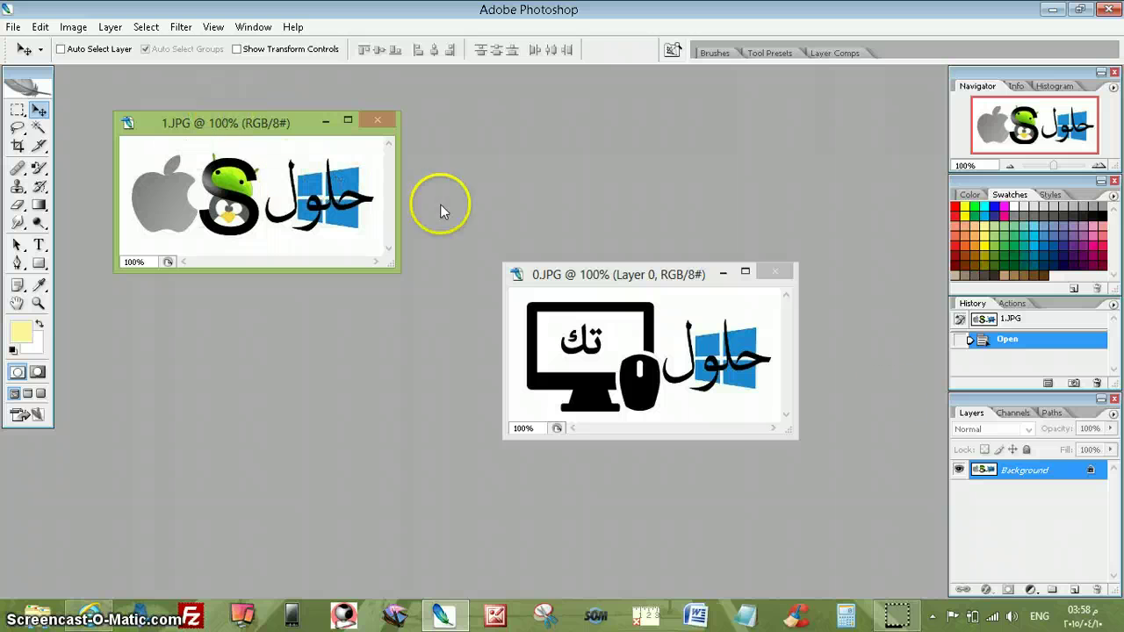
double_click(1027, 473)
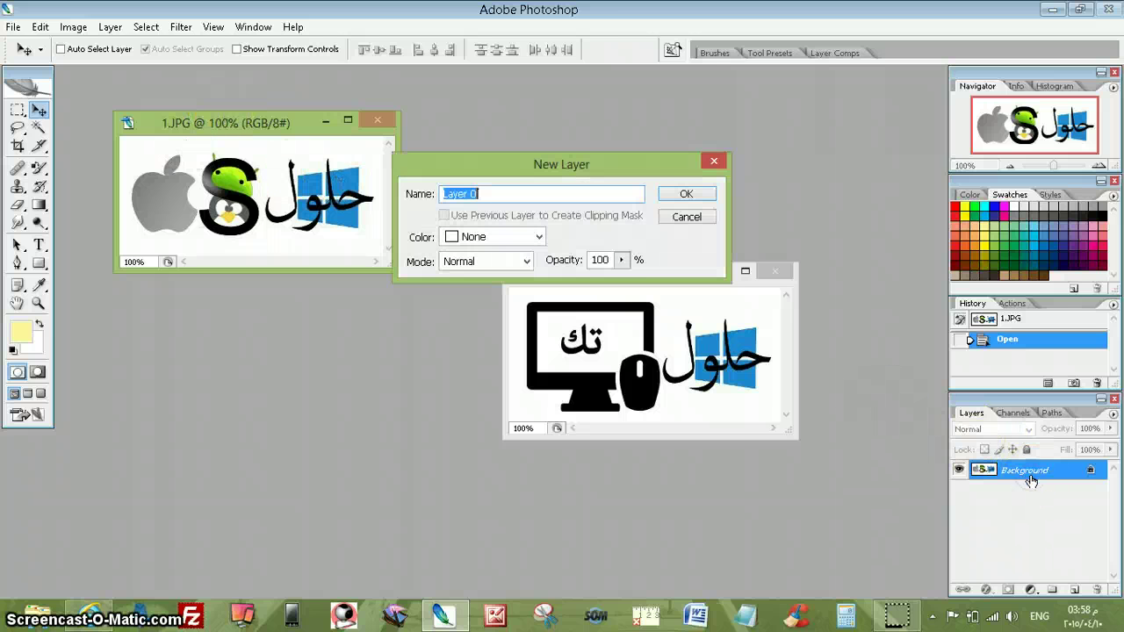
click(688, 192)
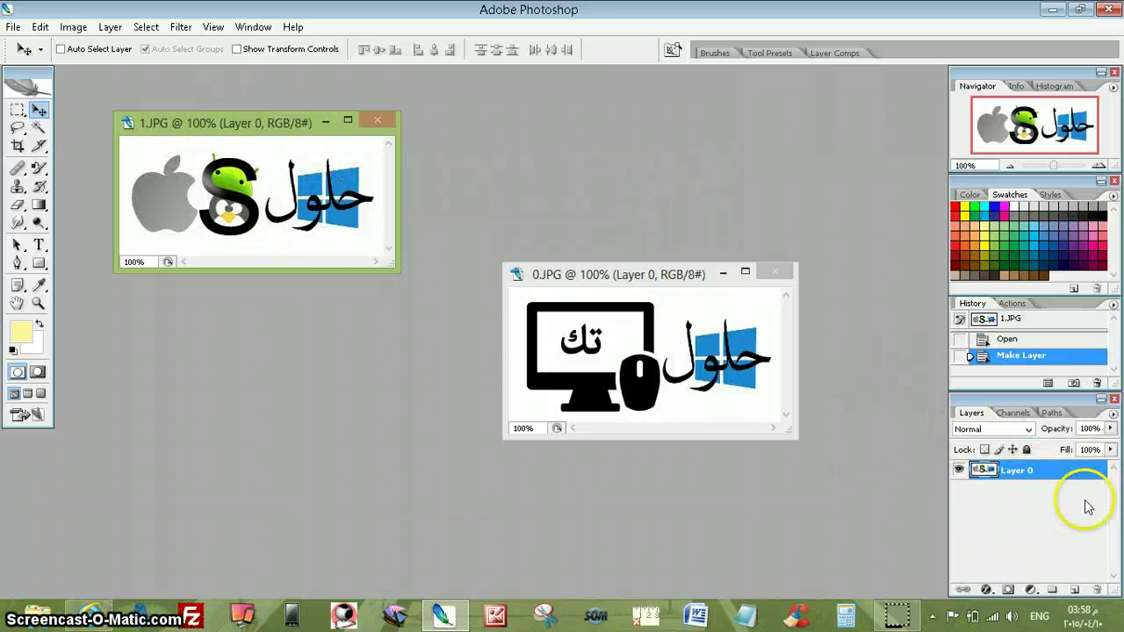
Drag 0.JPG's Layer 0 into 1.JPG as Layer 1 and align it over the canvas
click(587, 275)
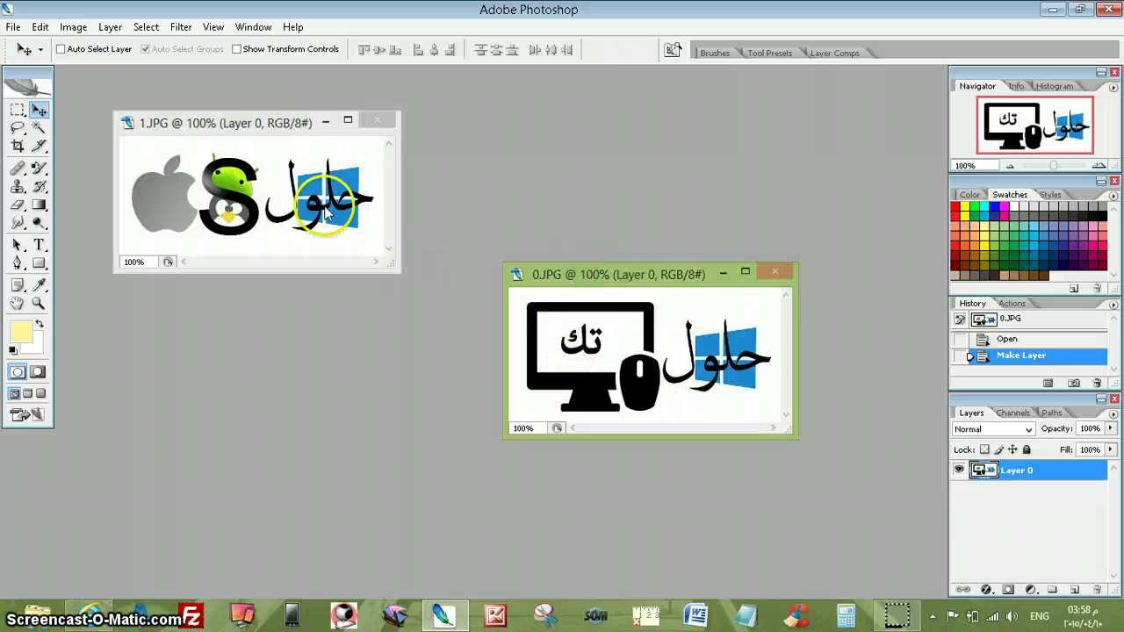
drag(295, 123, 325, 133)
click(676, 367)
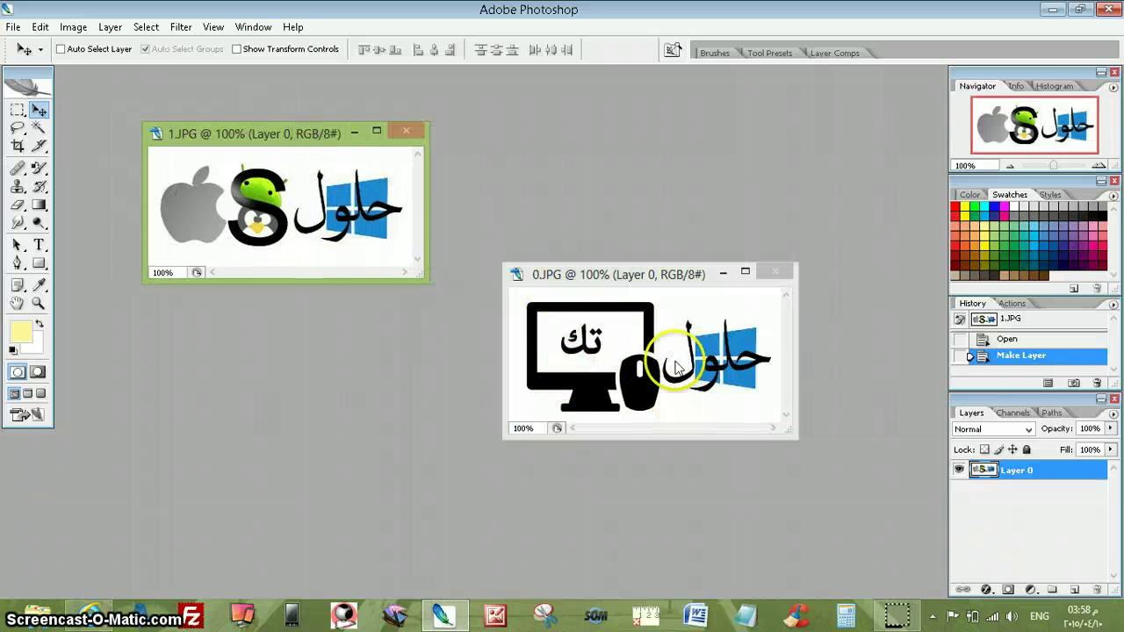
drag(676, 367, 676, 386)
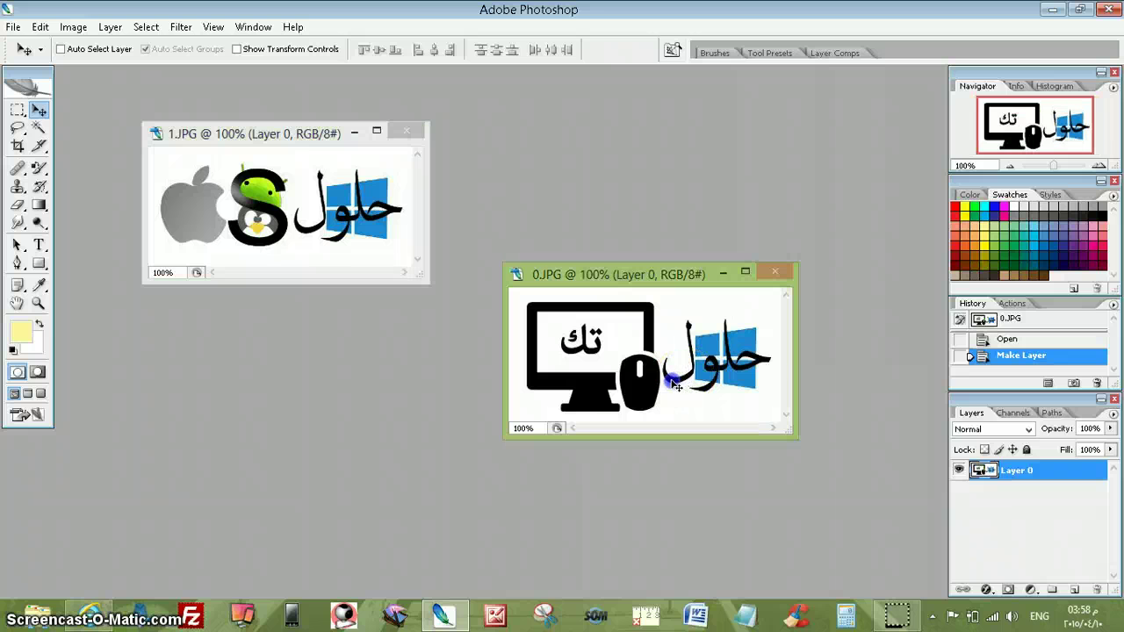
click(689, 274)
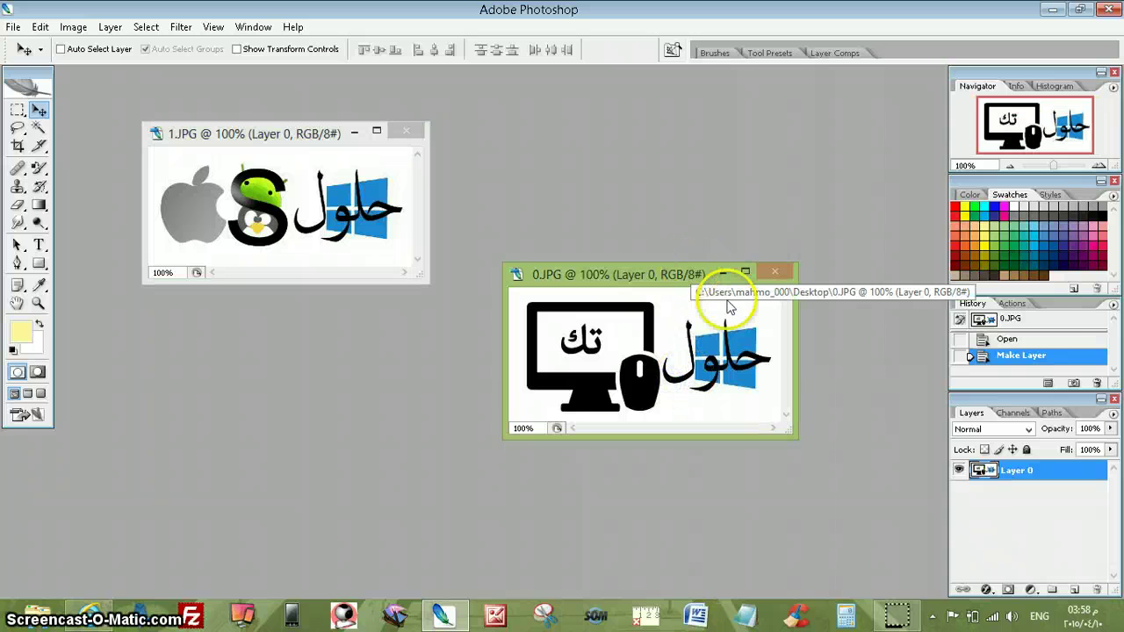
click(1019, 496)
mouse_move(1019, 497)
mouse_down()
mouse_move(1018, 477)
mouse_move(347, 251)
mouse_move(321, 231)
mouse_up()
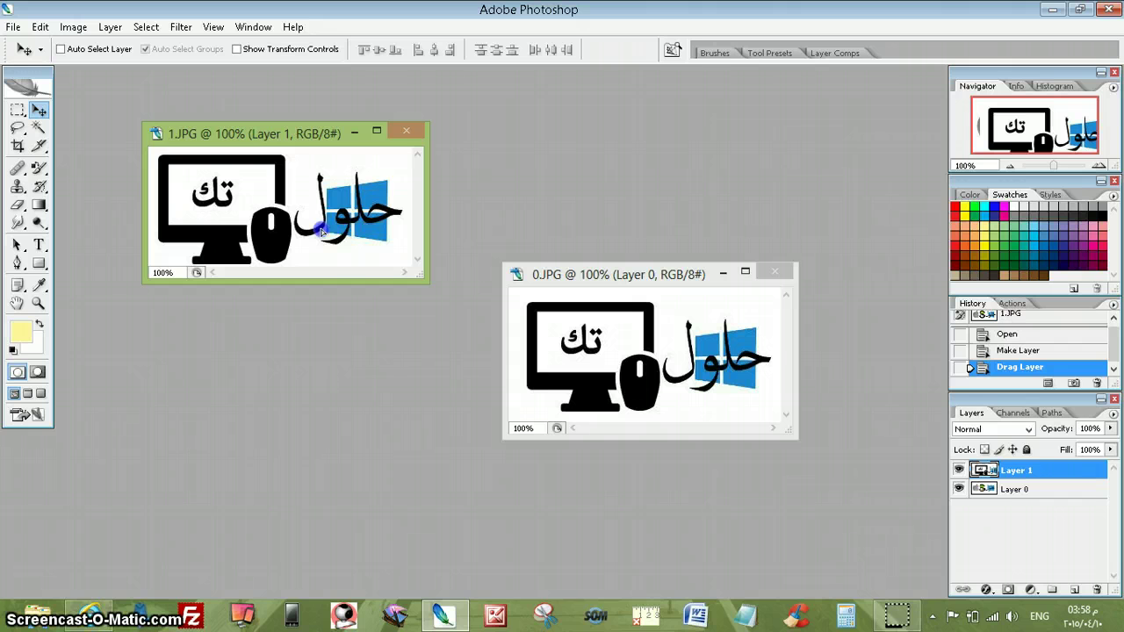
drag(323, 230, 323, 230)
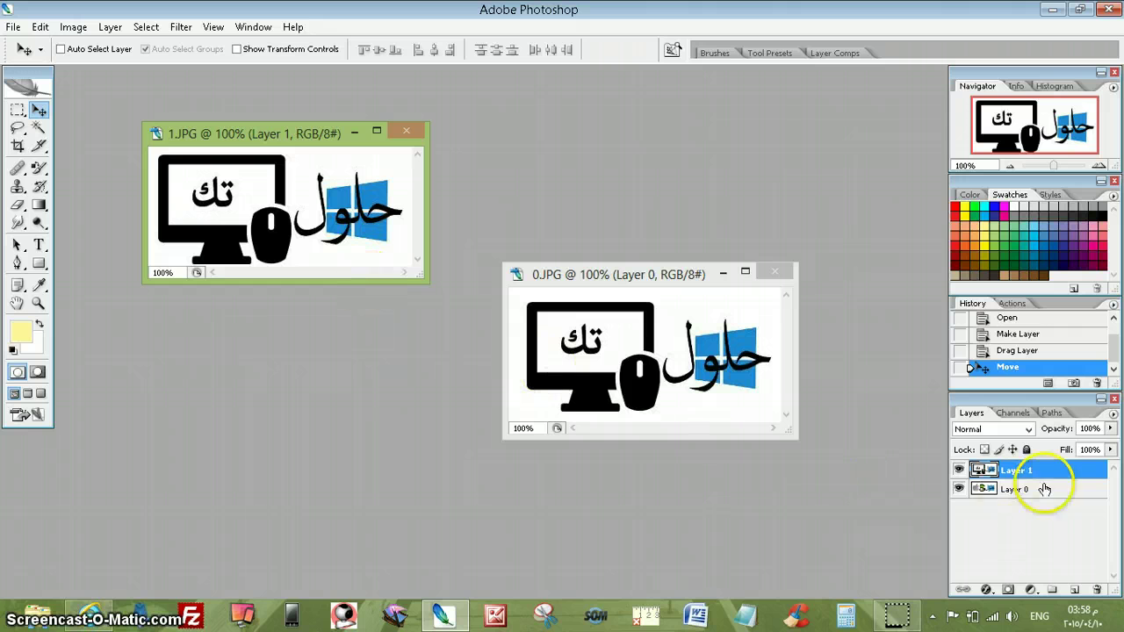
click(781, 395)
Turn off Layer 1's visibility in 1.JPG to reveal the apple and Android logo
click(985, 503)
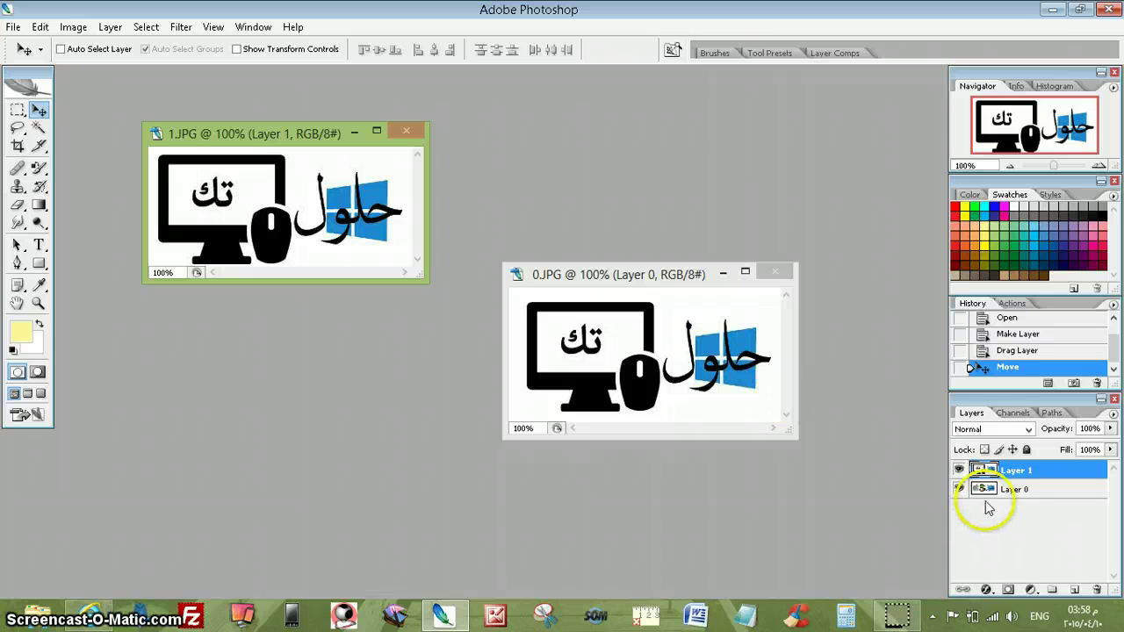
click(779, 356)
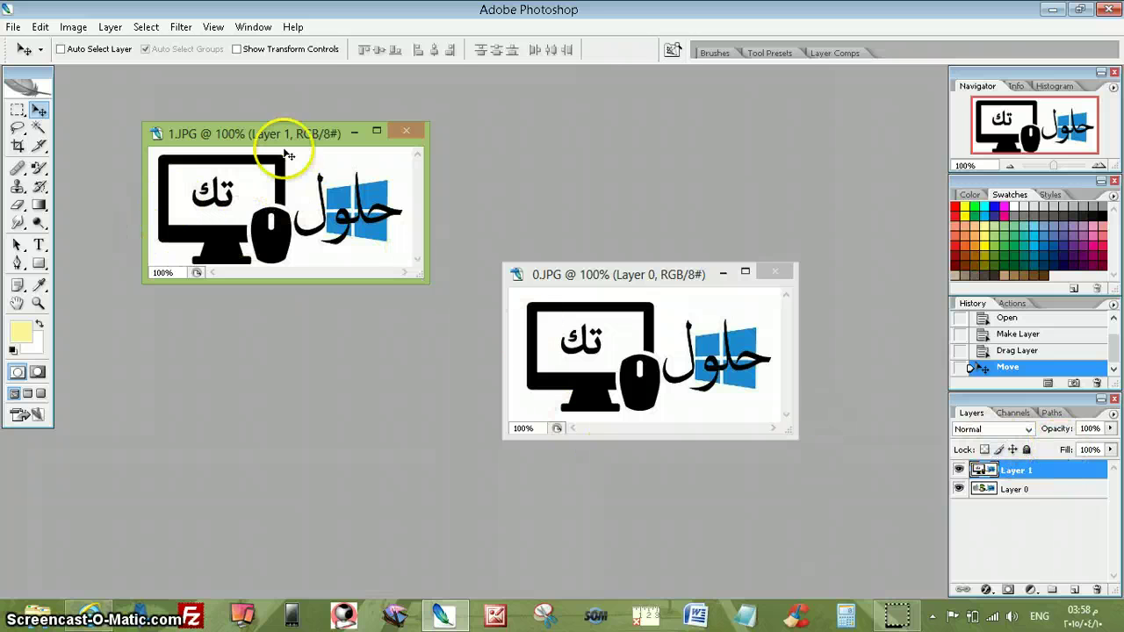
drag(238, 132, 244, 138)
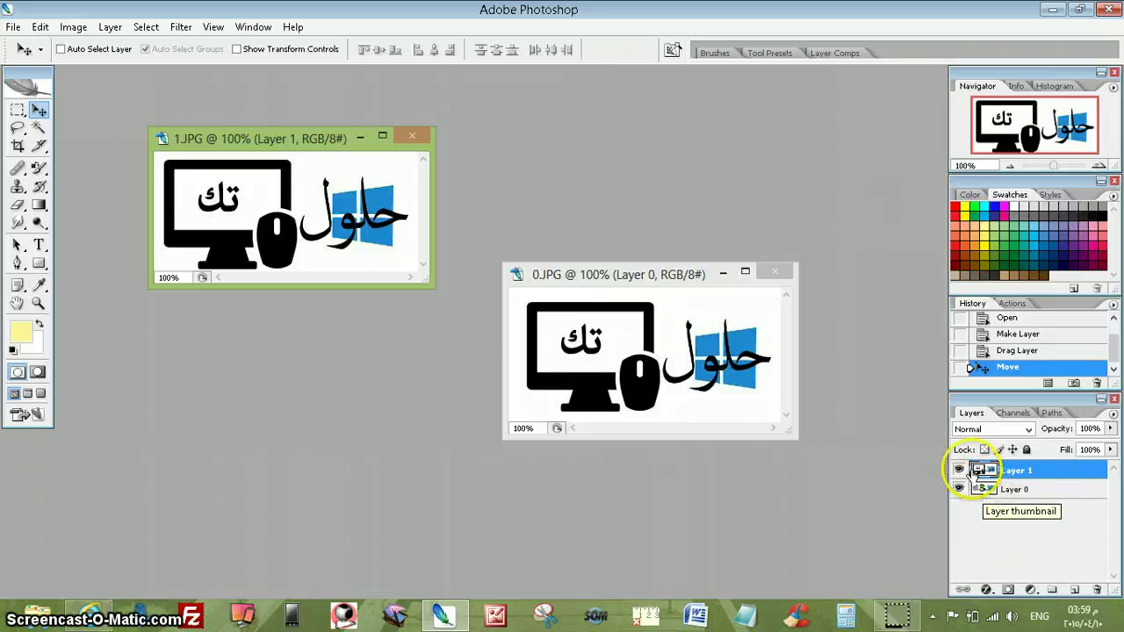
click(960, 470)
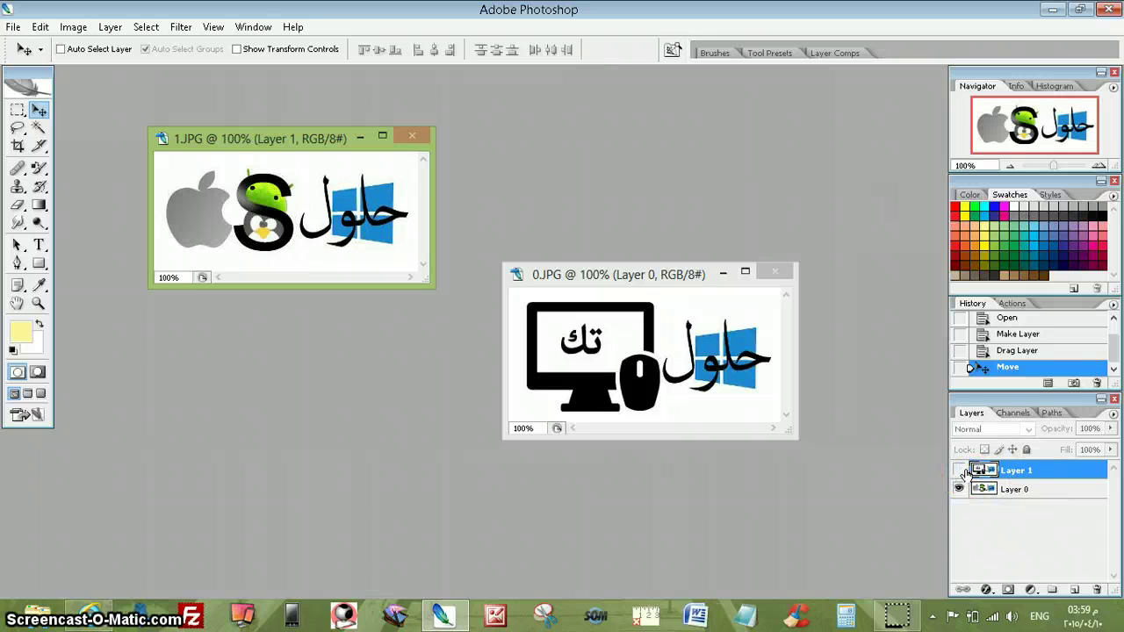
drag(964, 474, 1035, 497)
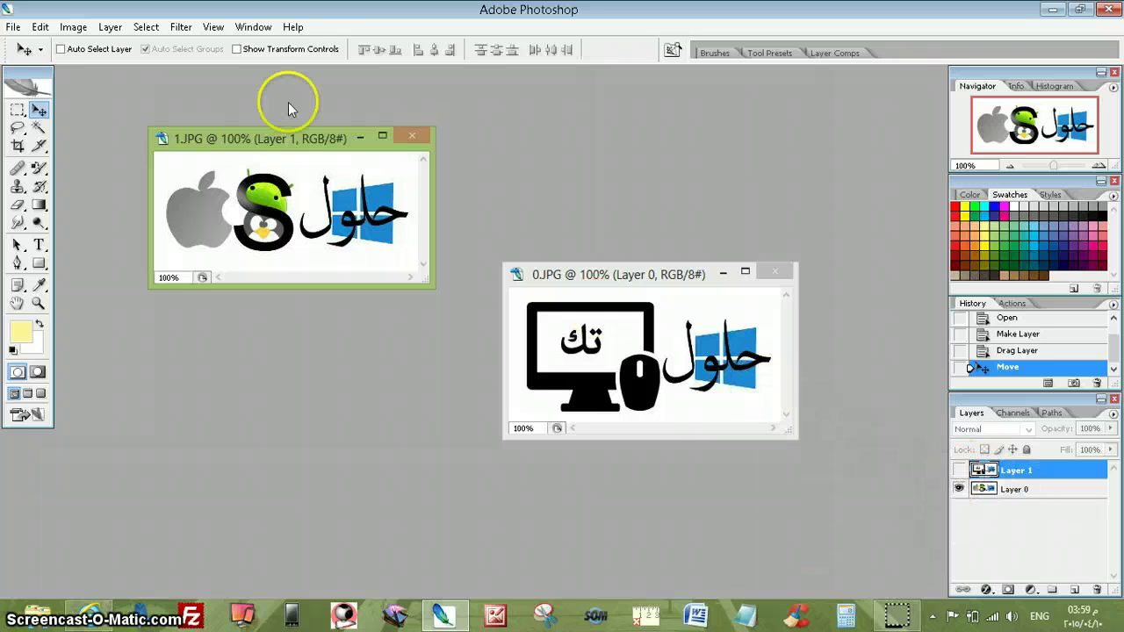
Open the Animation panel from the Window menu and duplicate frame 1 into frame 2
click(247, 31)
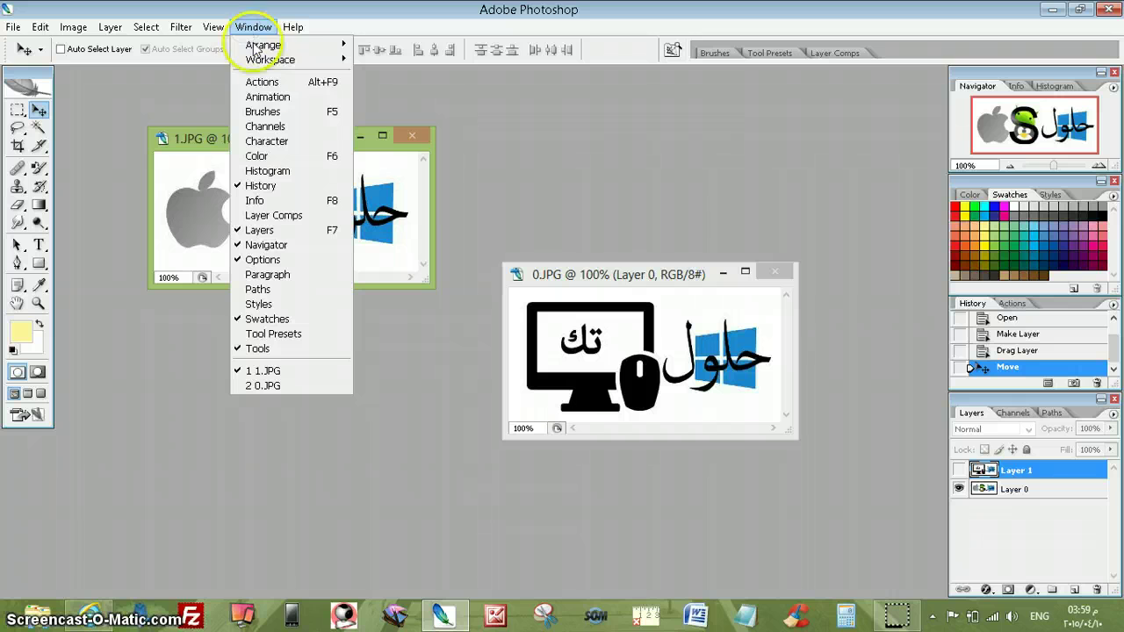
click(279, 99)
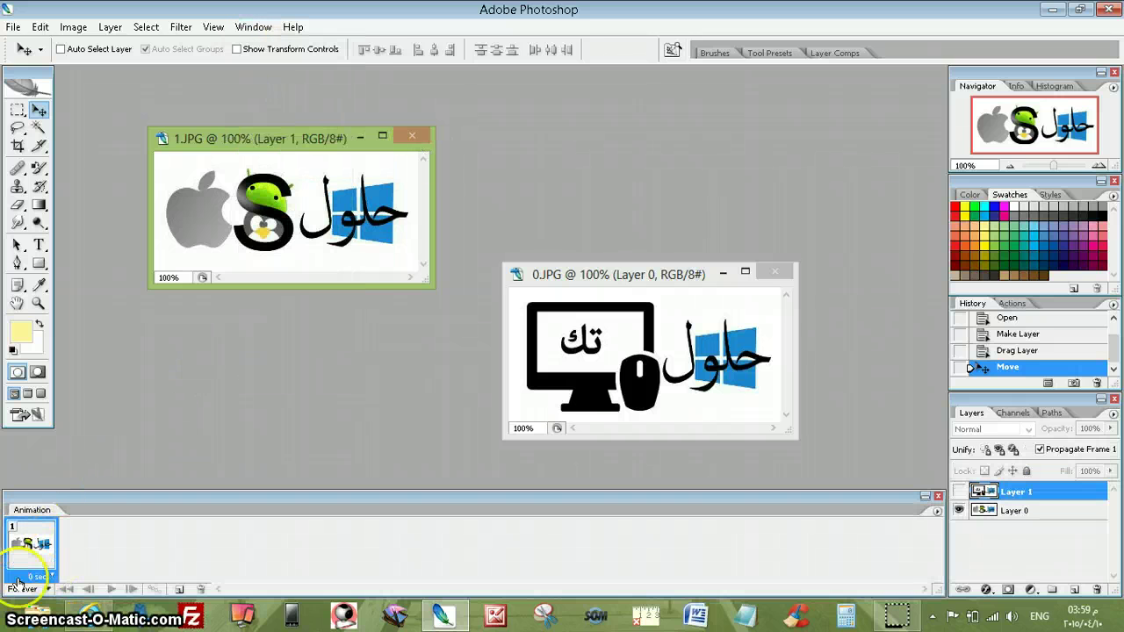
click(178, 589)
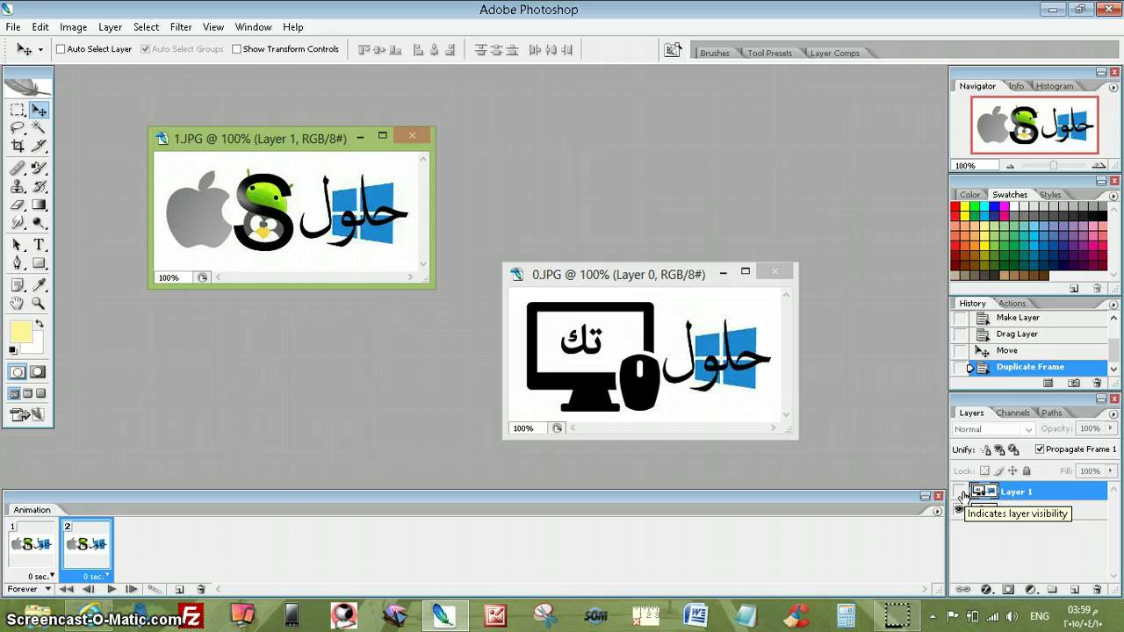
Make Layer 1 visible in frame 2 so it shows the monitor logo
click(961, 492)
click(962, 491)
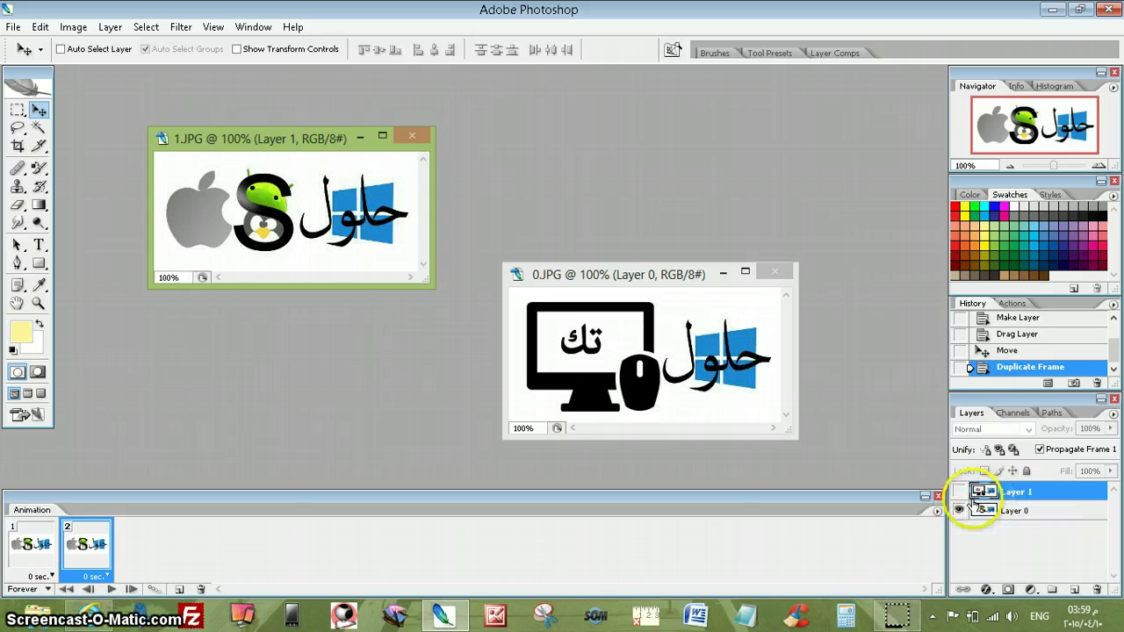
click(957, 505)
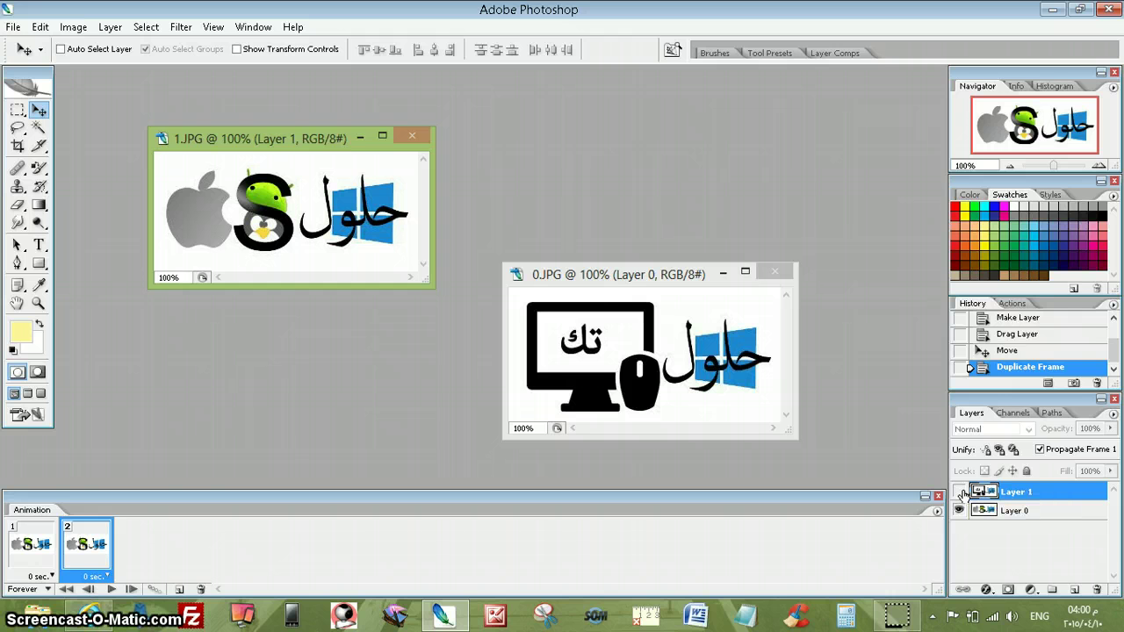
click(961, 491)
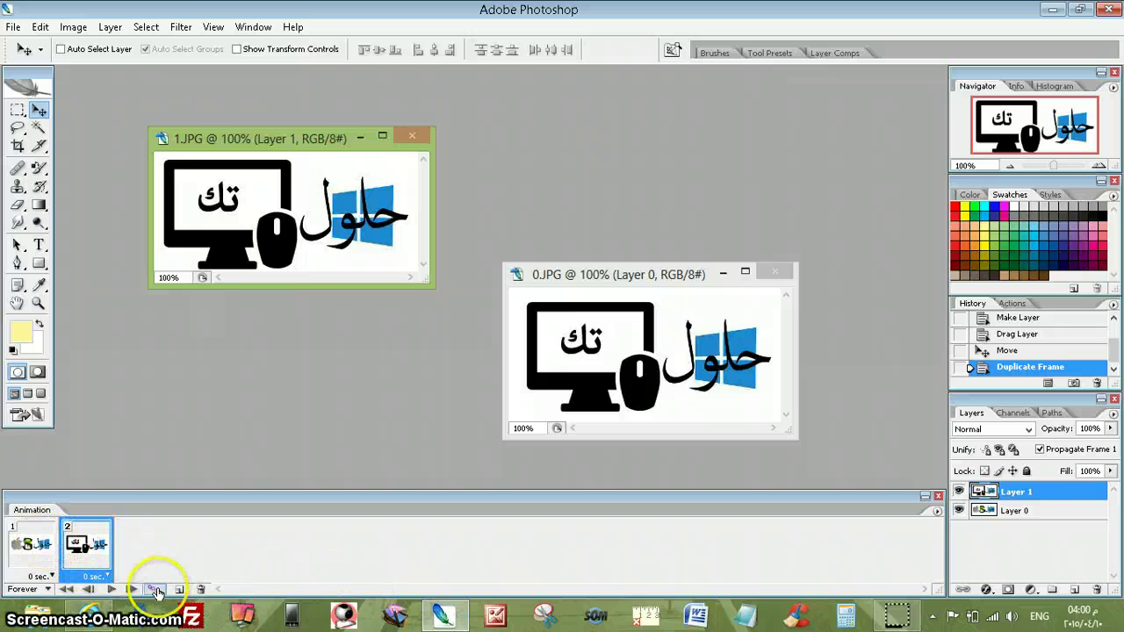
Set both animation frames to a 5-second delay
click(44, 566)
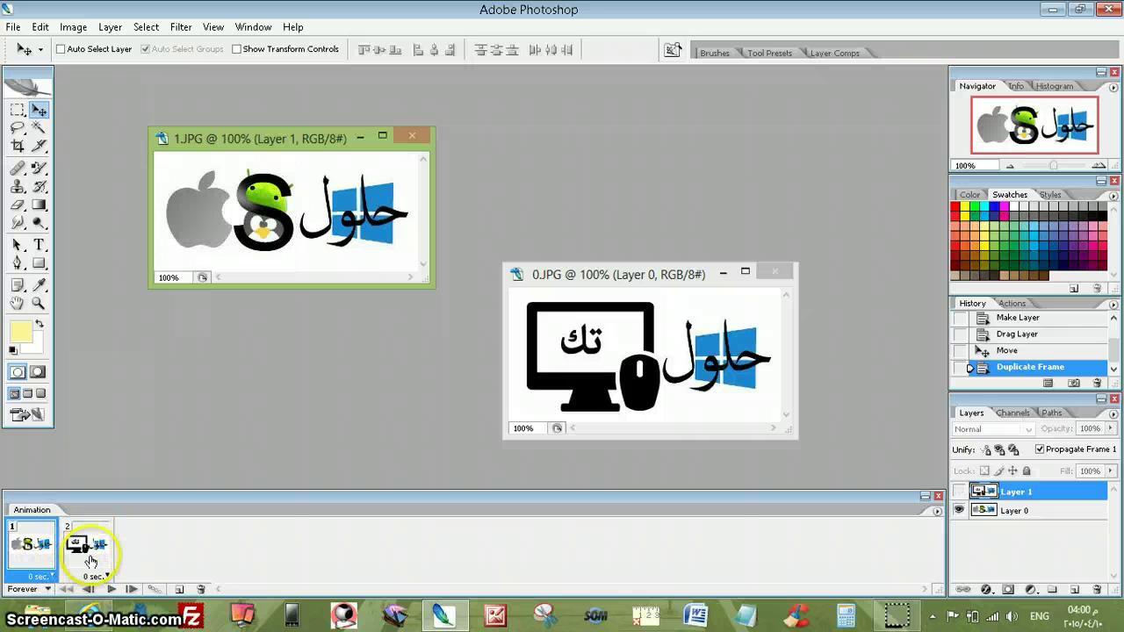
click(41, 576)
click(51, 490)
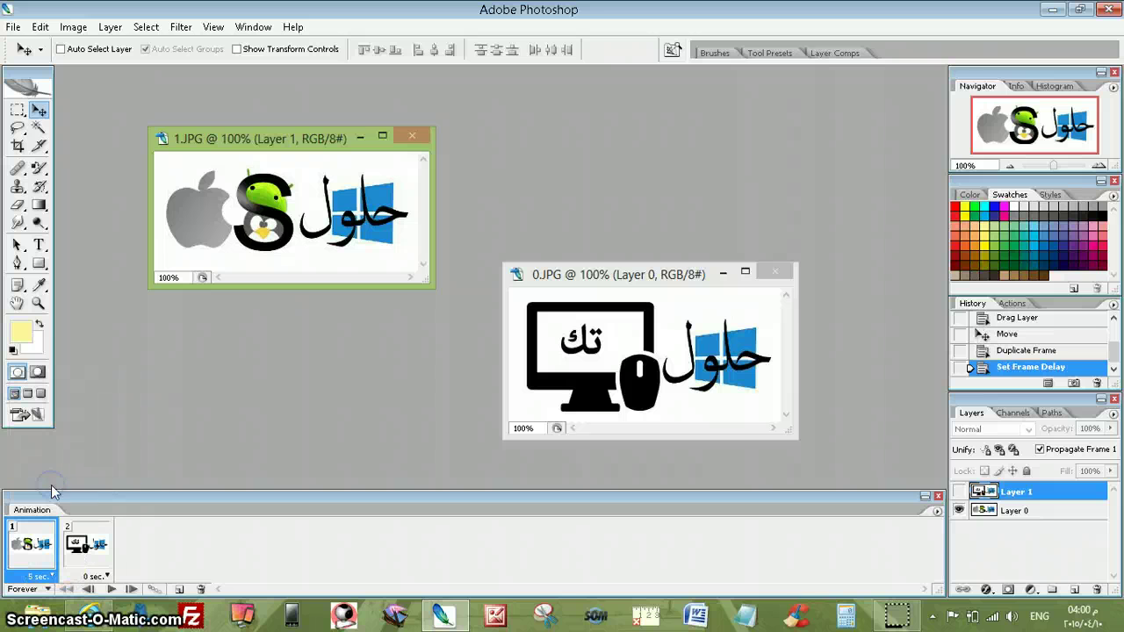
click(99, 575)
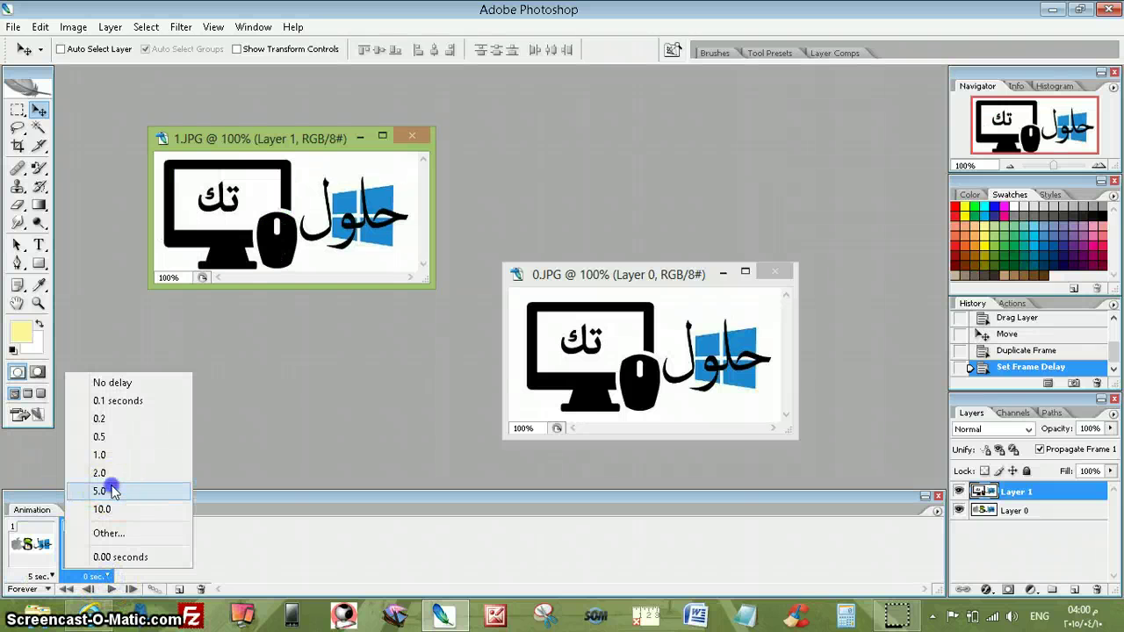
click(107, 490)
Preview the animation from frame 1 and keep looping set to Forever
click(32, 544)
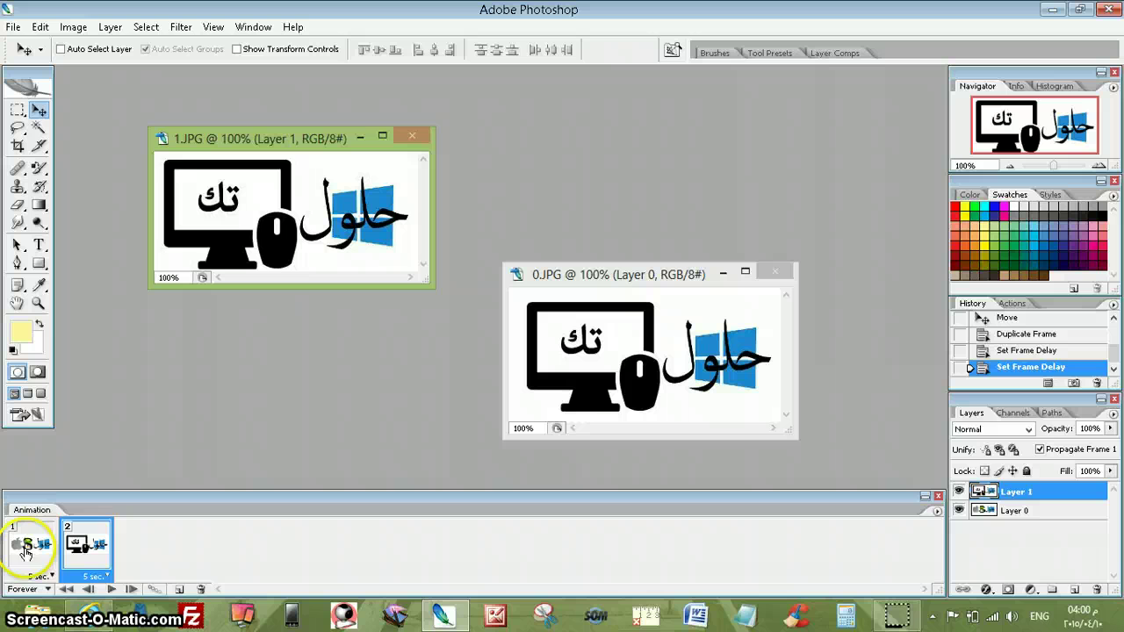
click(111, 589)
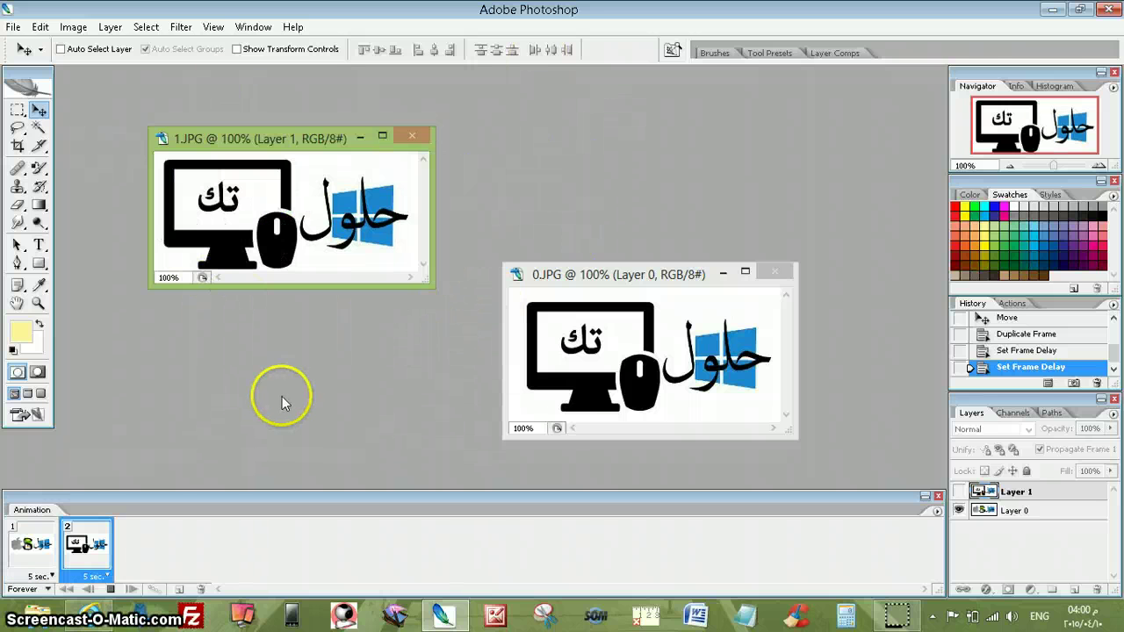
click(268, 439)
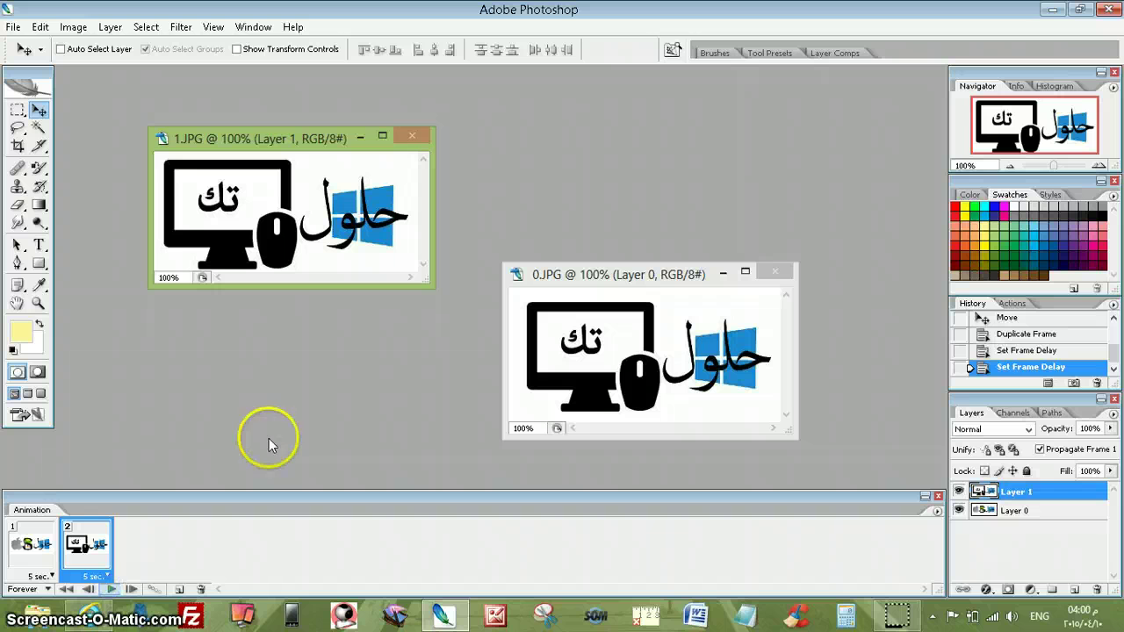
click(49, 588)
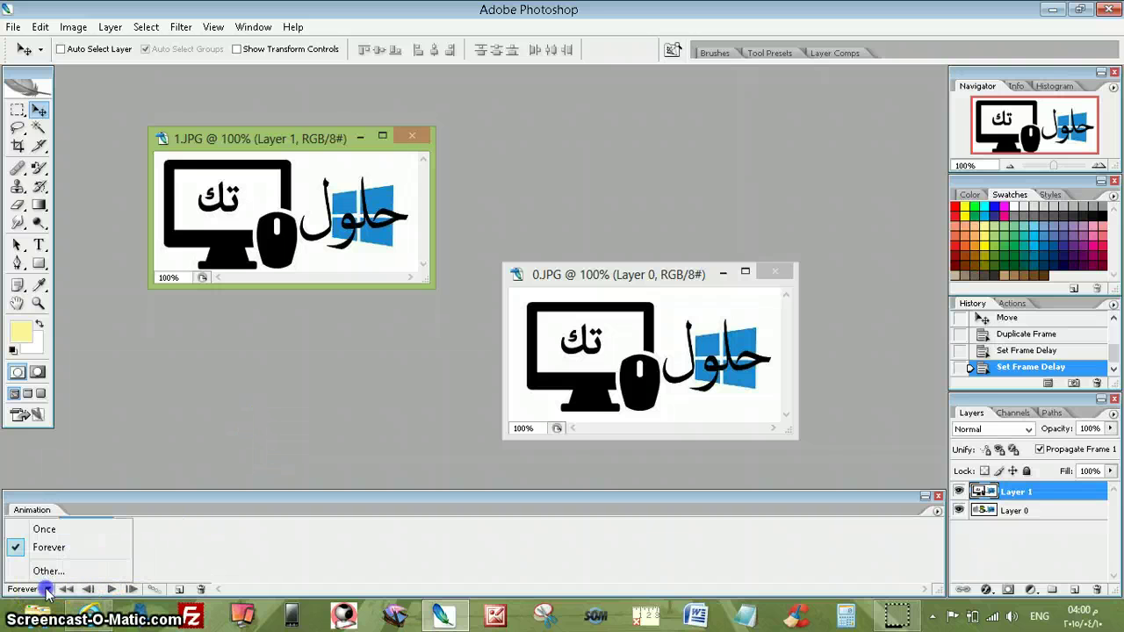
click(301, 447)
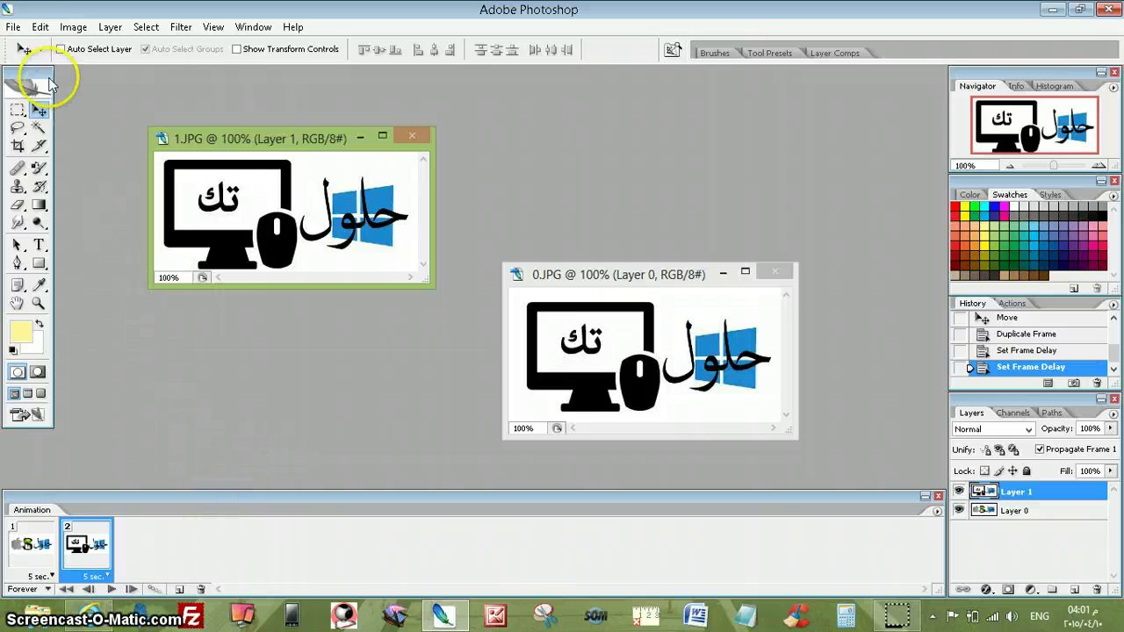
Open Save for Web from the File menu, previewing frame 2 with the JPEG High preset
click(12, 27)
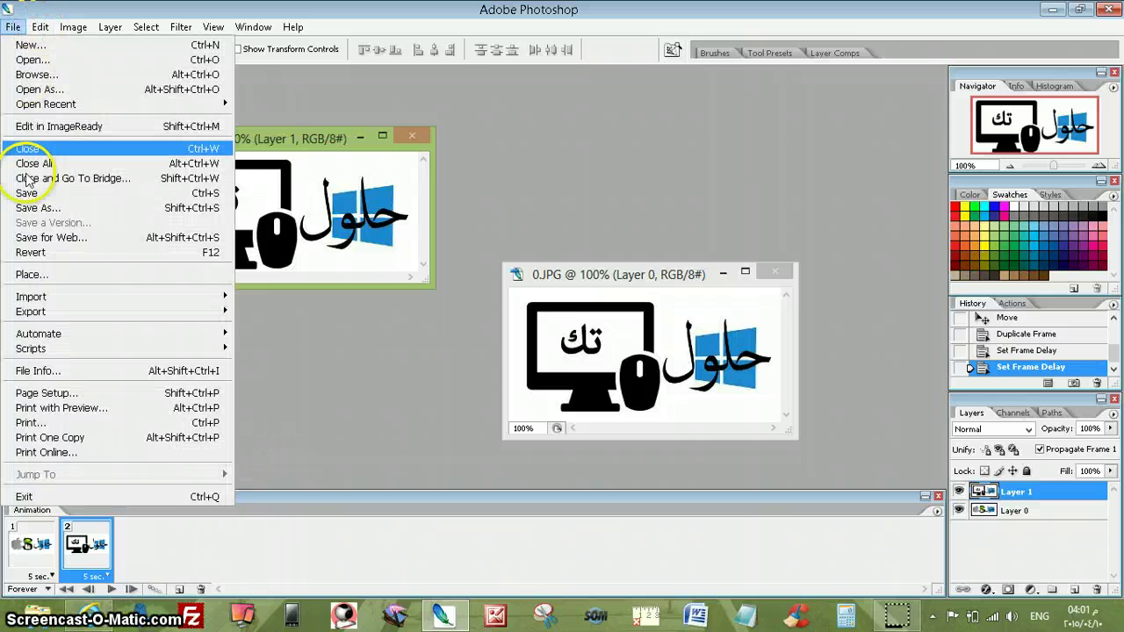
click(58, 236)
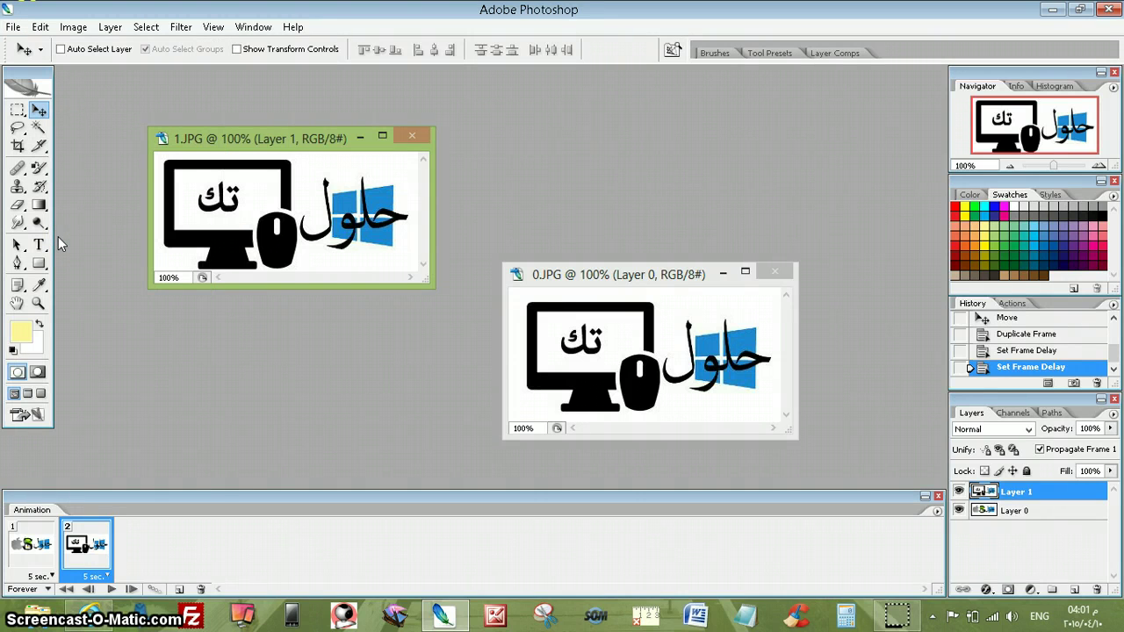
click(404, 262)
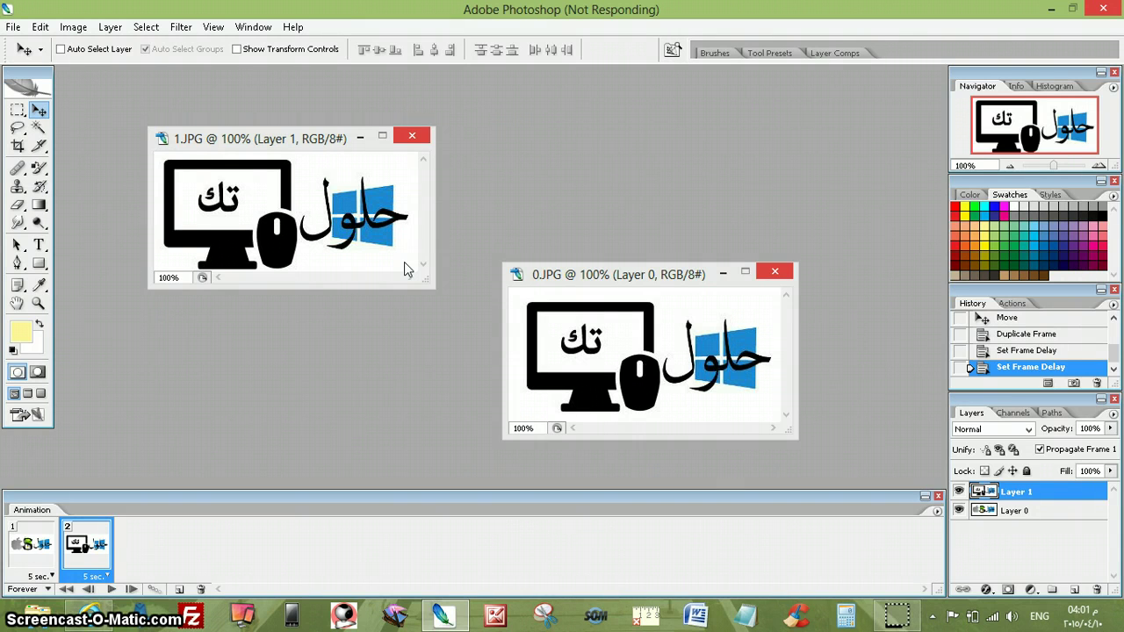
click(762, 414)
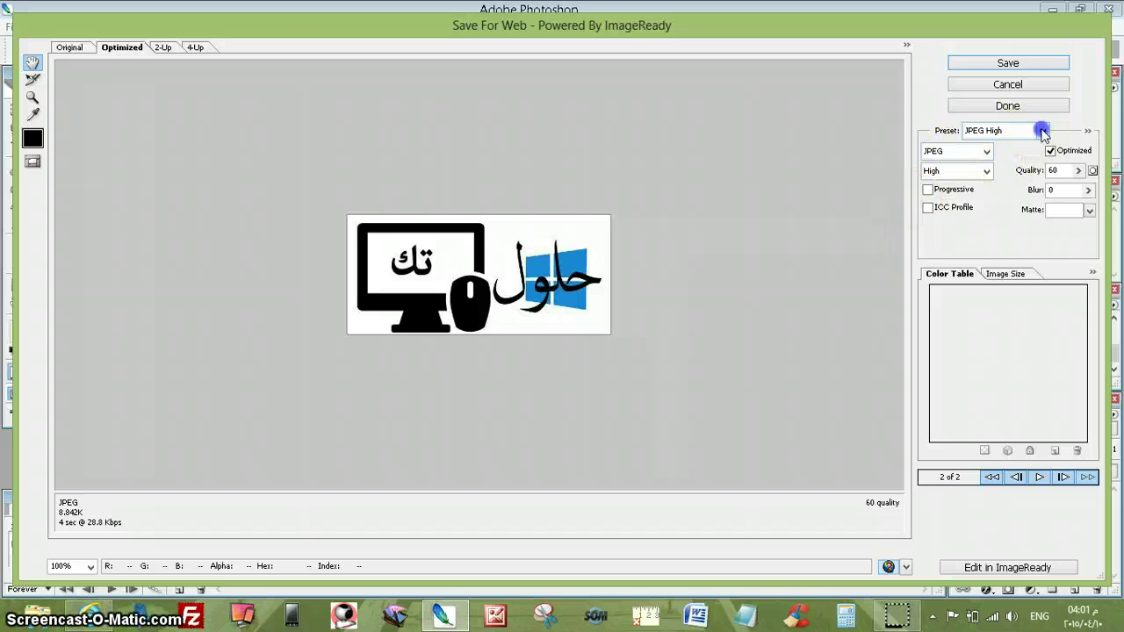
Apply the GIF 128 Dithered preset with 256 colours, keeping Diffusion dither and Selective reduction
click(1042, 131)
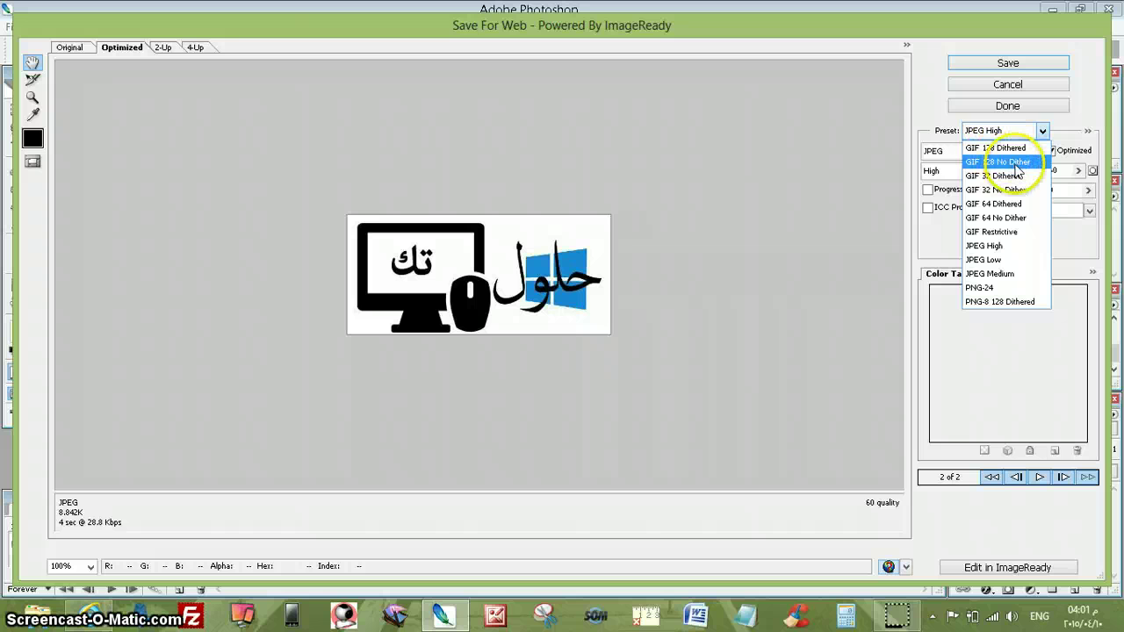
click(1010, 149)
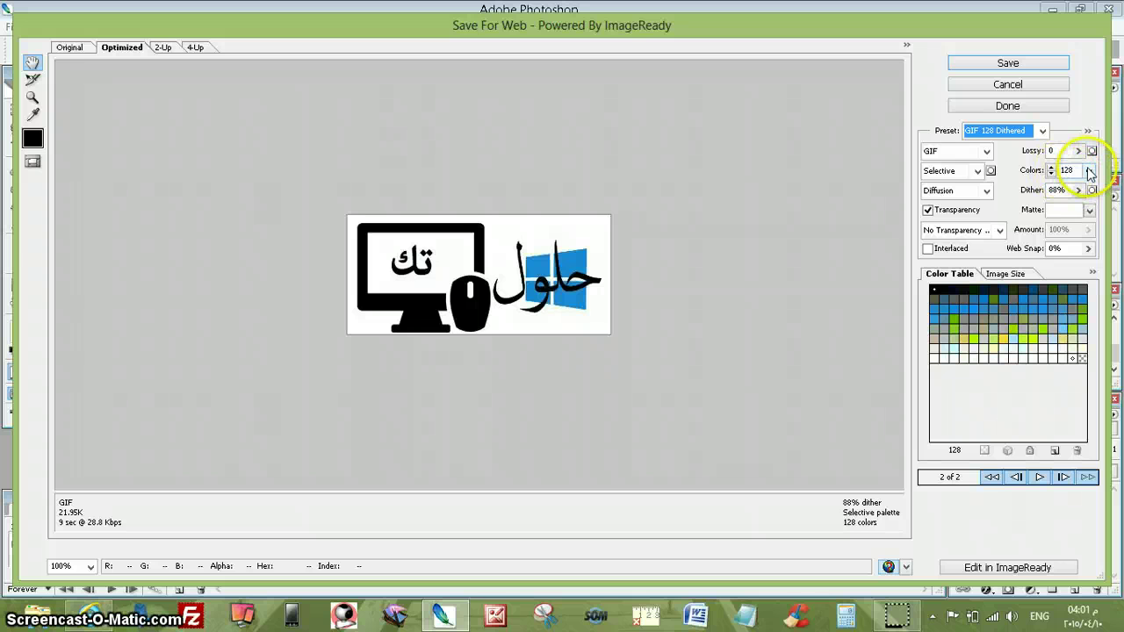
click(1088, 172)
click(1076, 265)
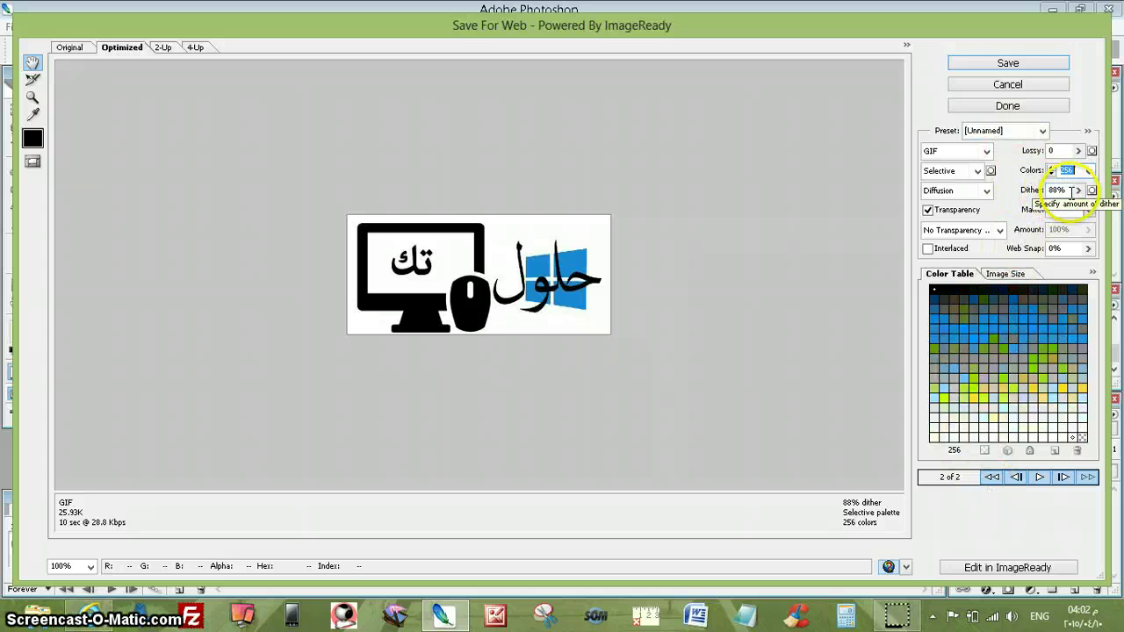
click(986, 191)
click(986, 191)
click(980, 170)
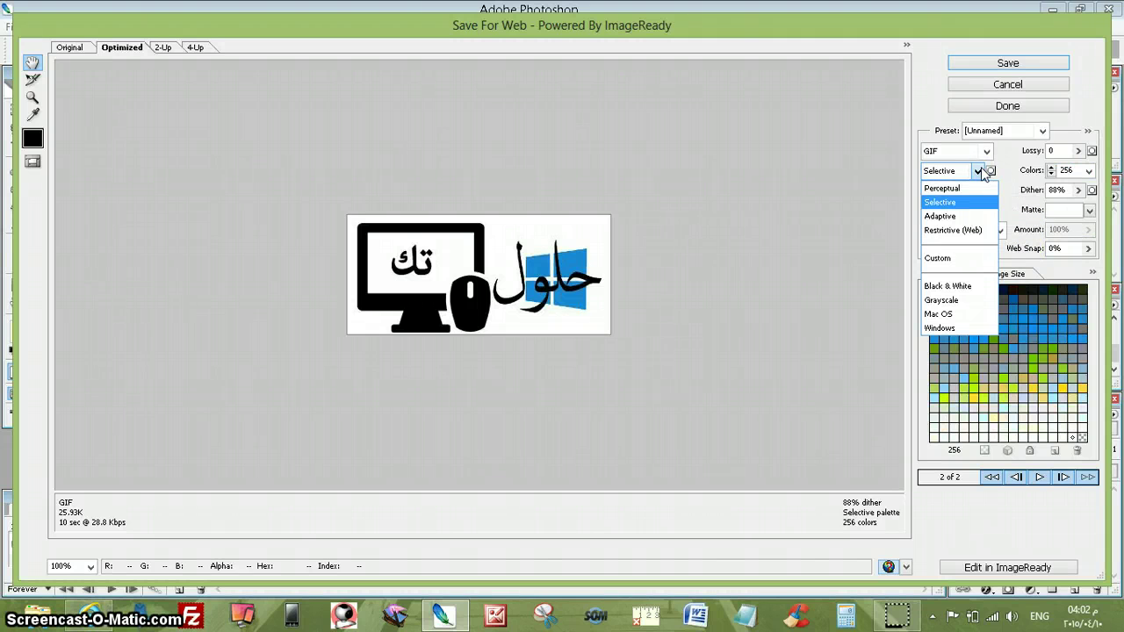
click(980, 171)
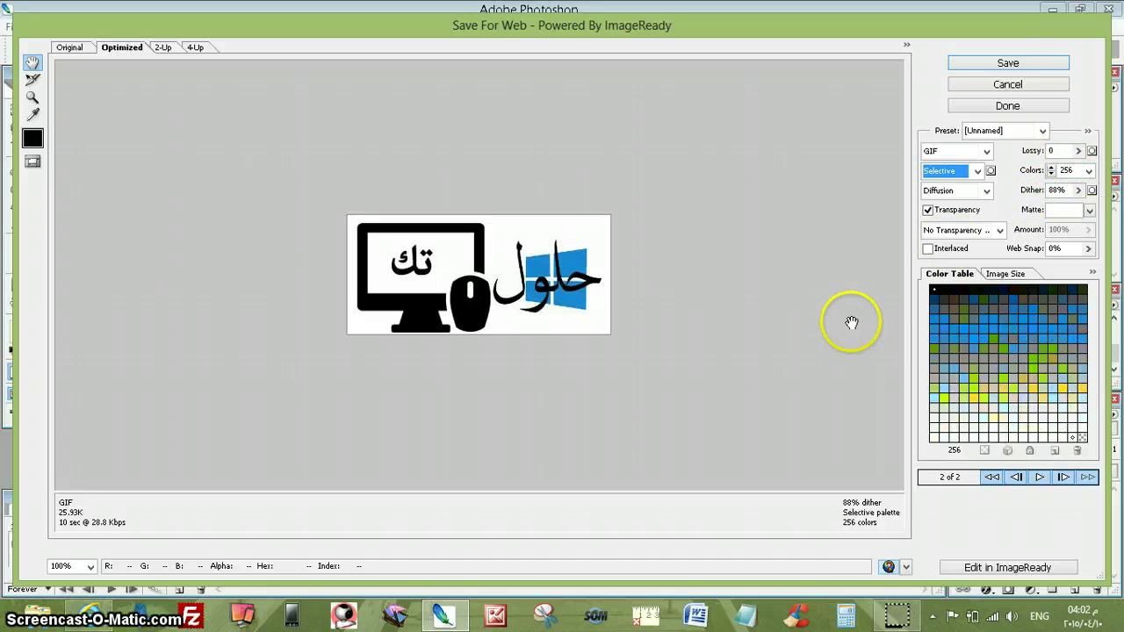
Save the animation to the Desktop as 2.gif using the Images Only (*.gif) type
click(1021, 68)
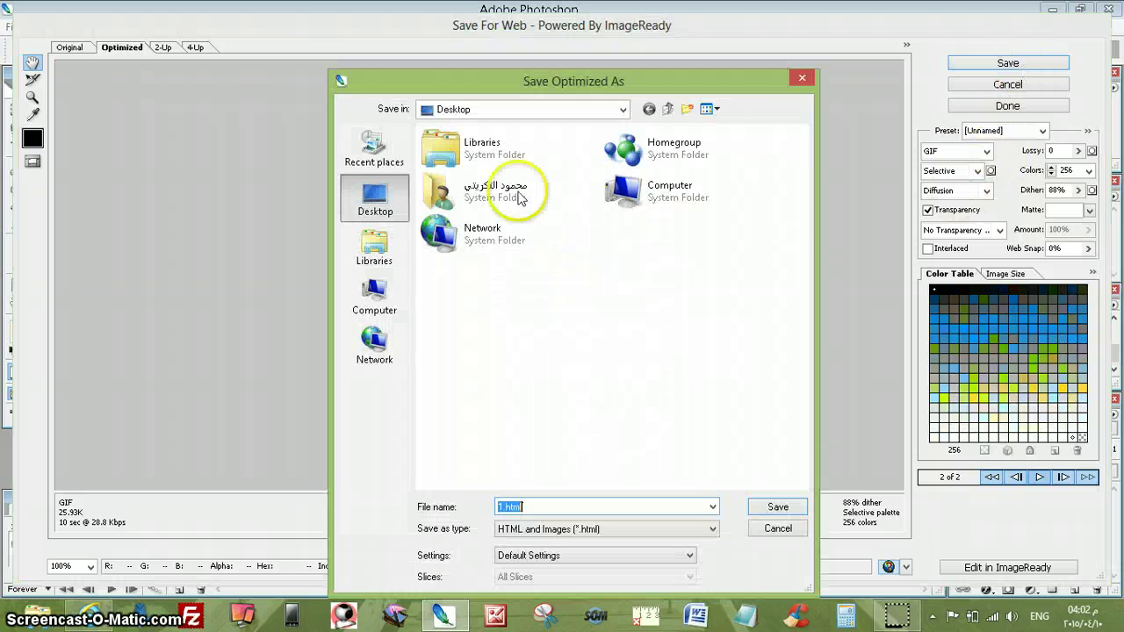
click(582, 530)
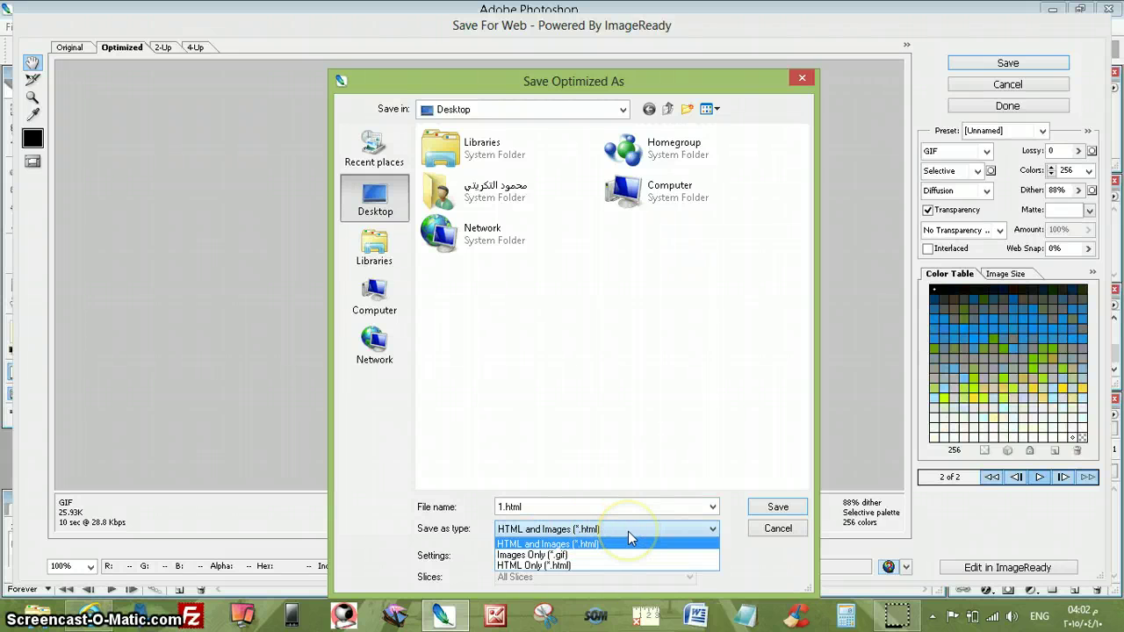
click(535, 555)
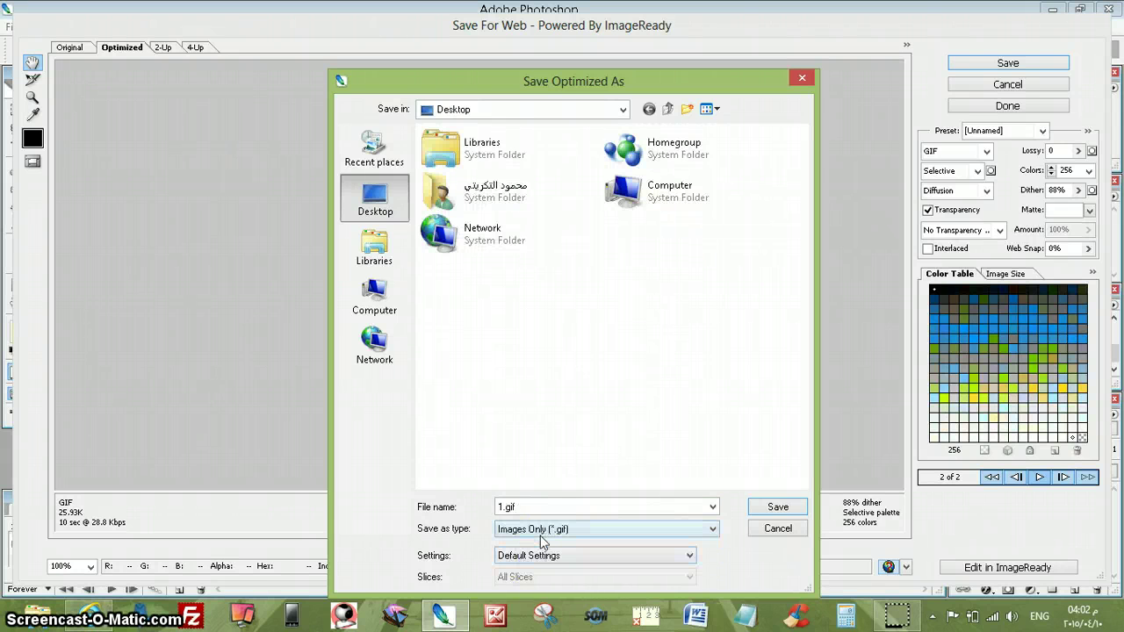
click(507, 507)
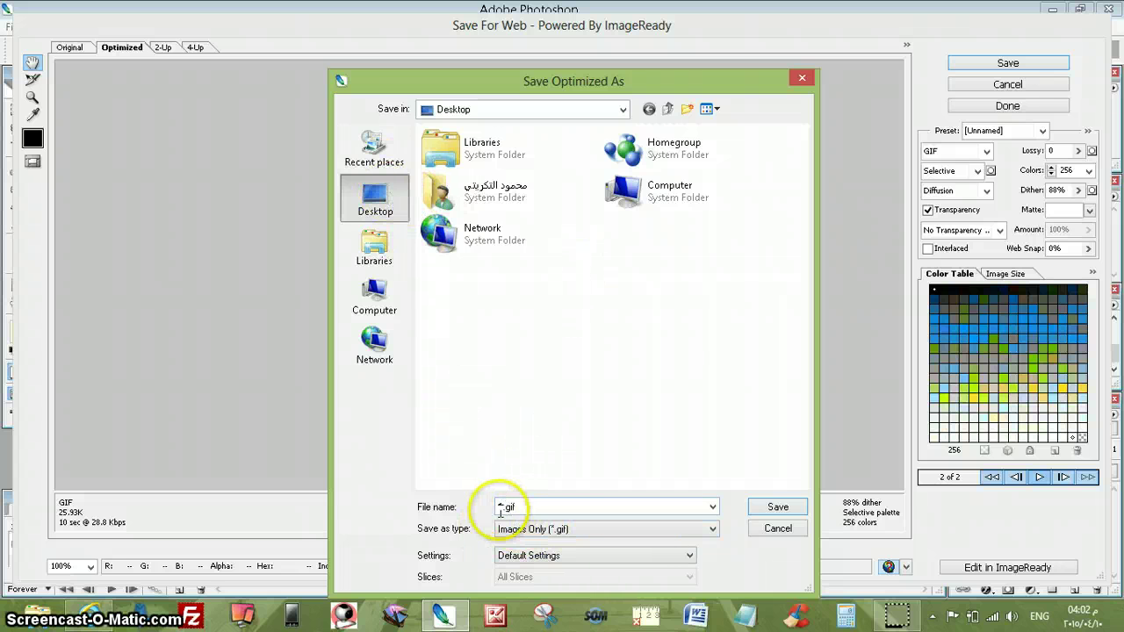
double_click(501, 509)
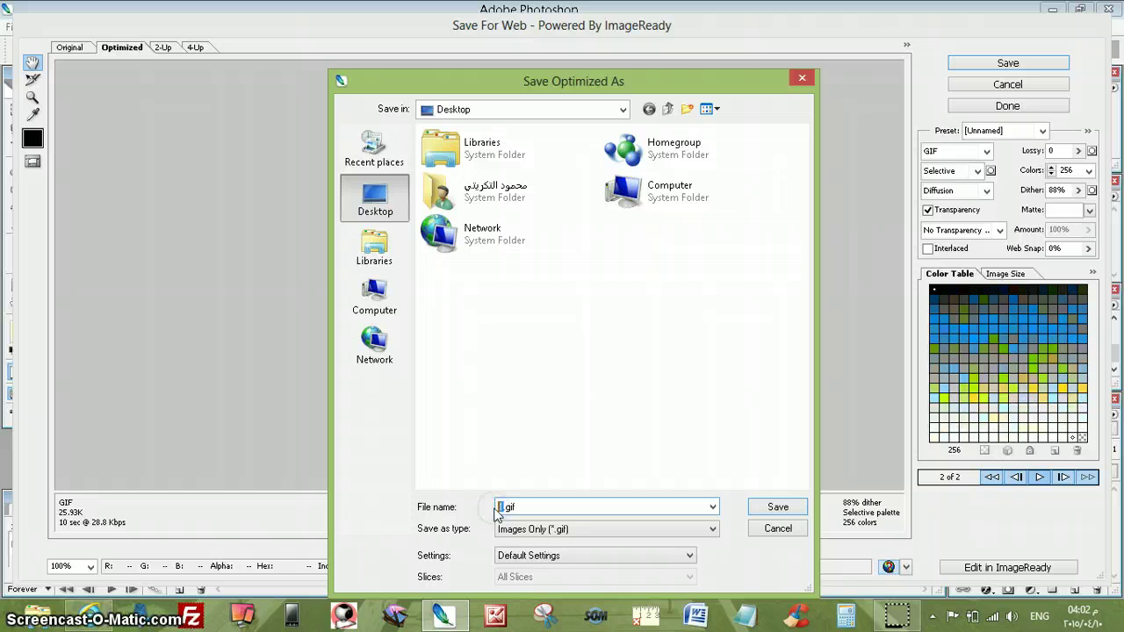
text(2)
click(776, 507)
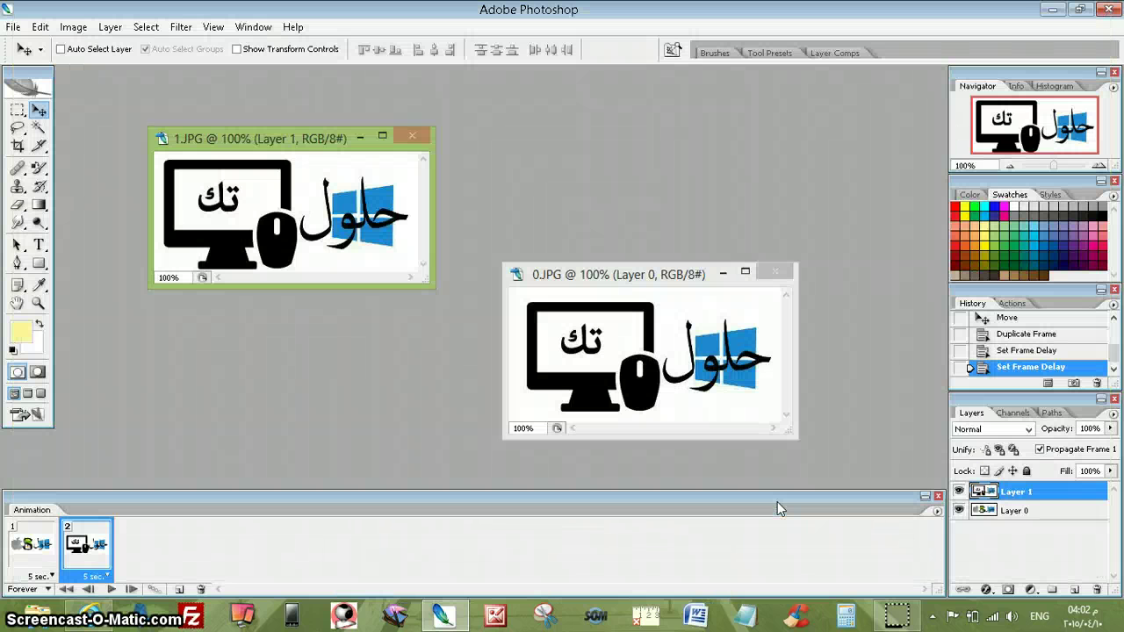
Preview 2.gif in a new Internet Explorer tab, then return to Photoshop
click(1050, 10)
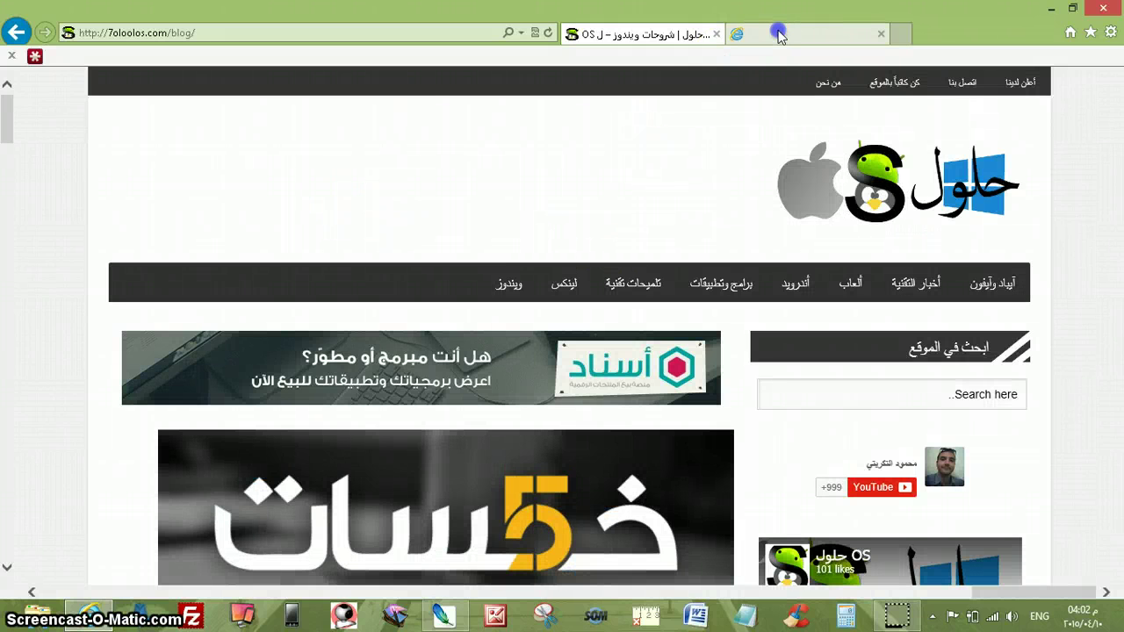
click(785, 39)
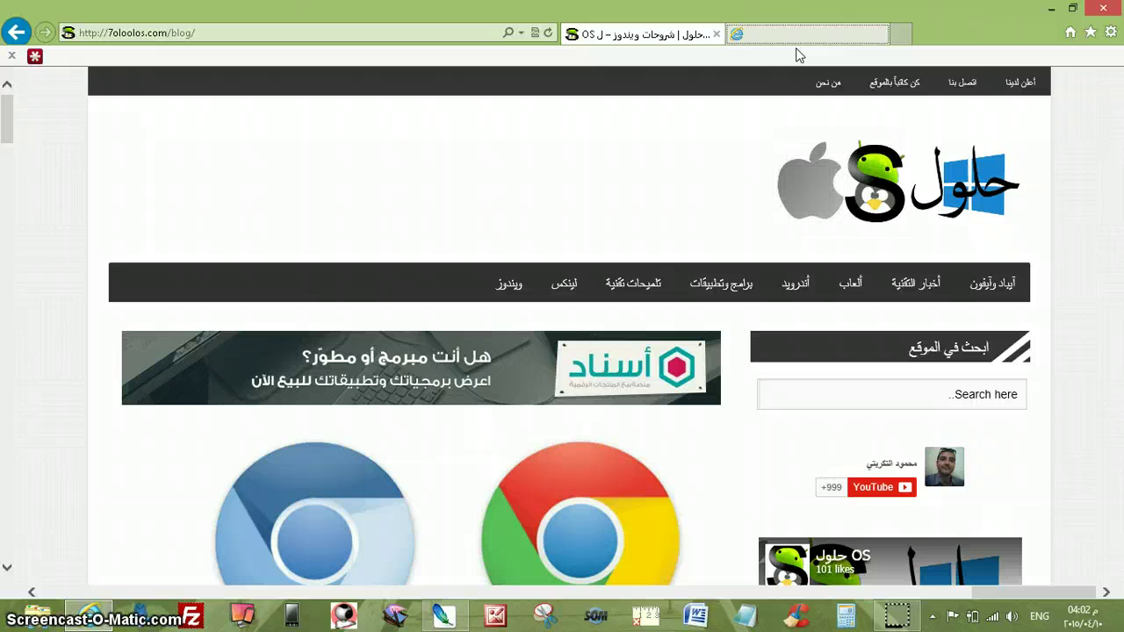
click(802, 40)
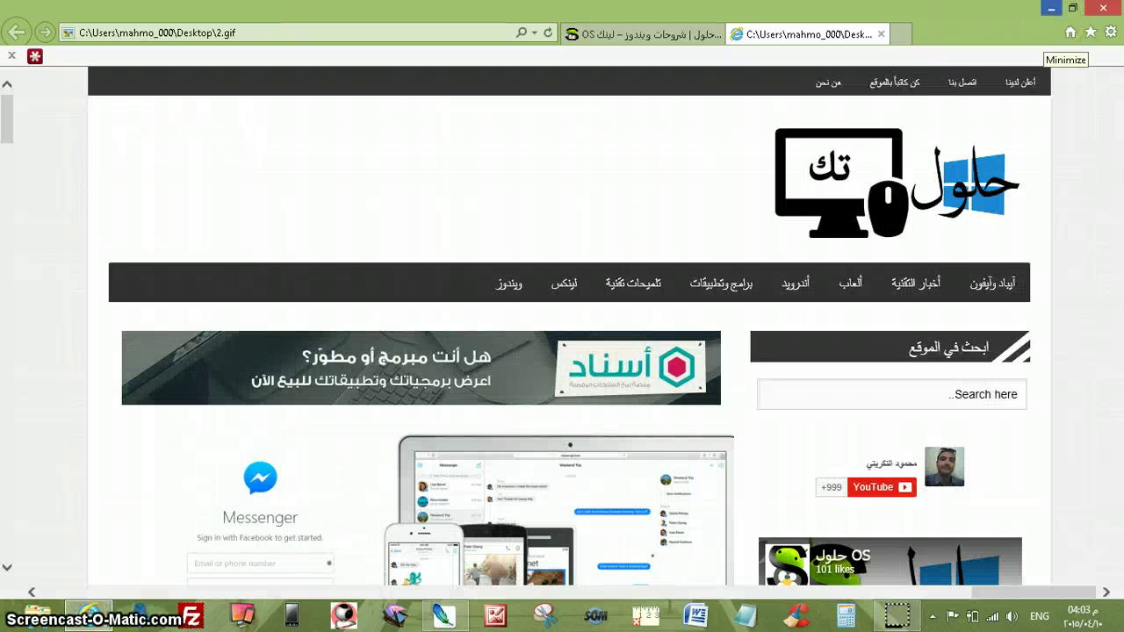
click(1051, 8)
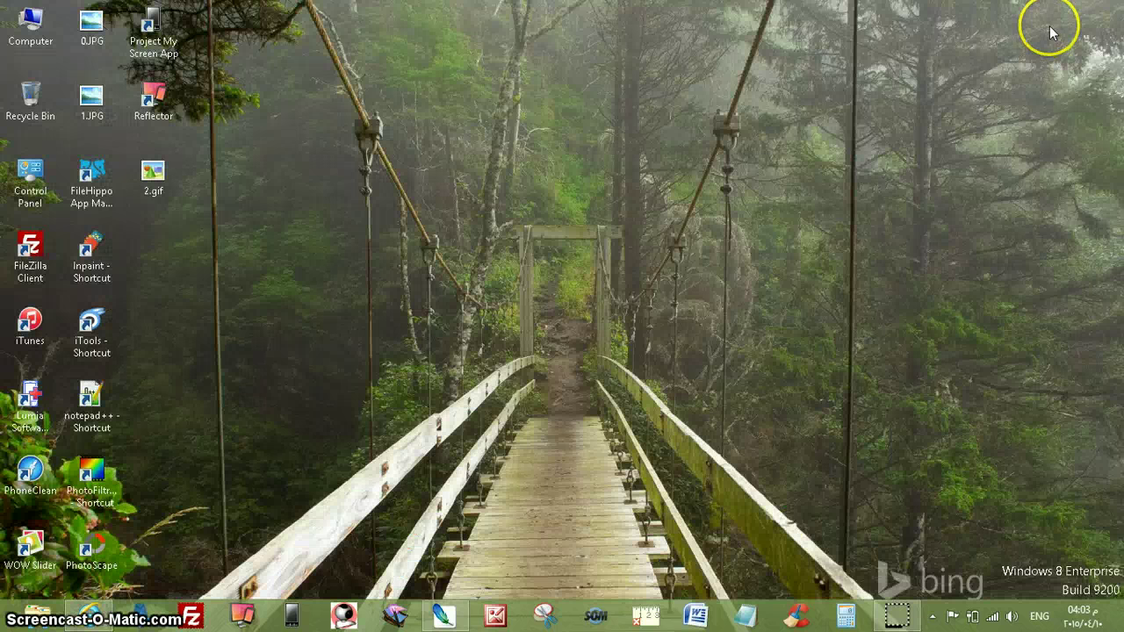
click(444, 616)
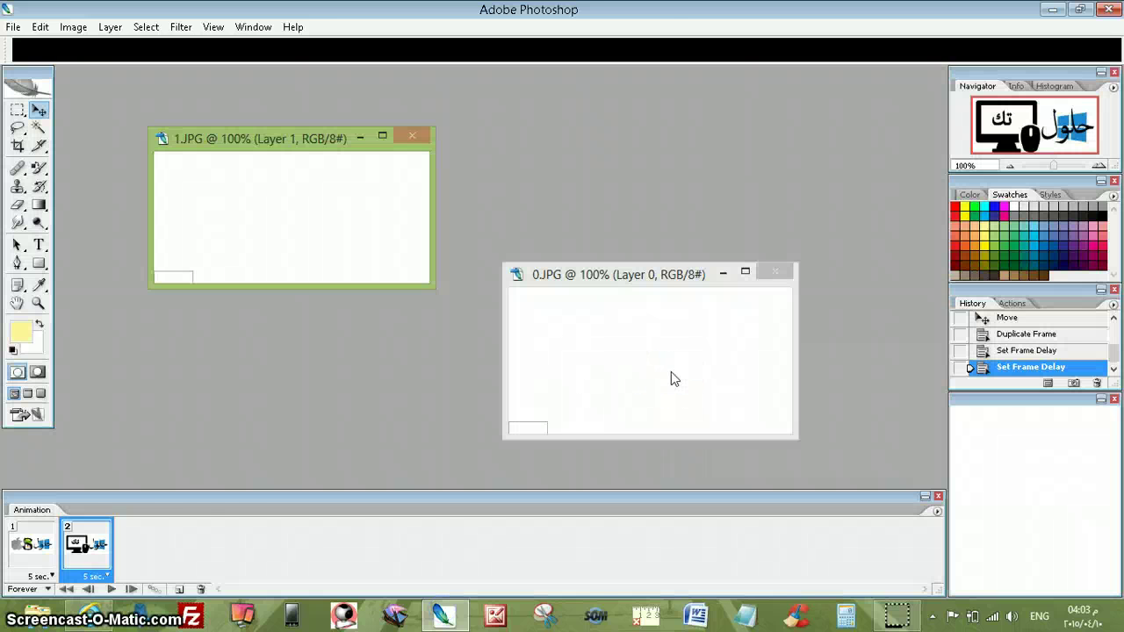
Select animation frame 1 and re-dock the Animation palette along the bottom
click(33, 549)
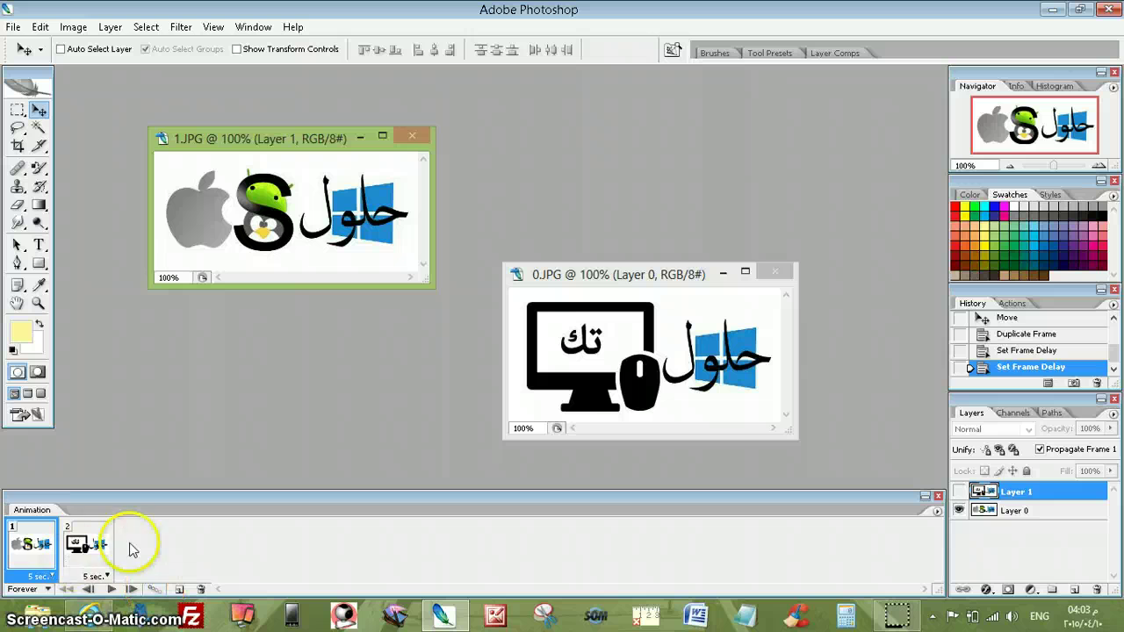
click(40, 576)
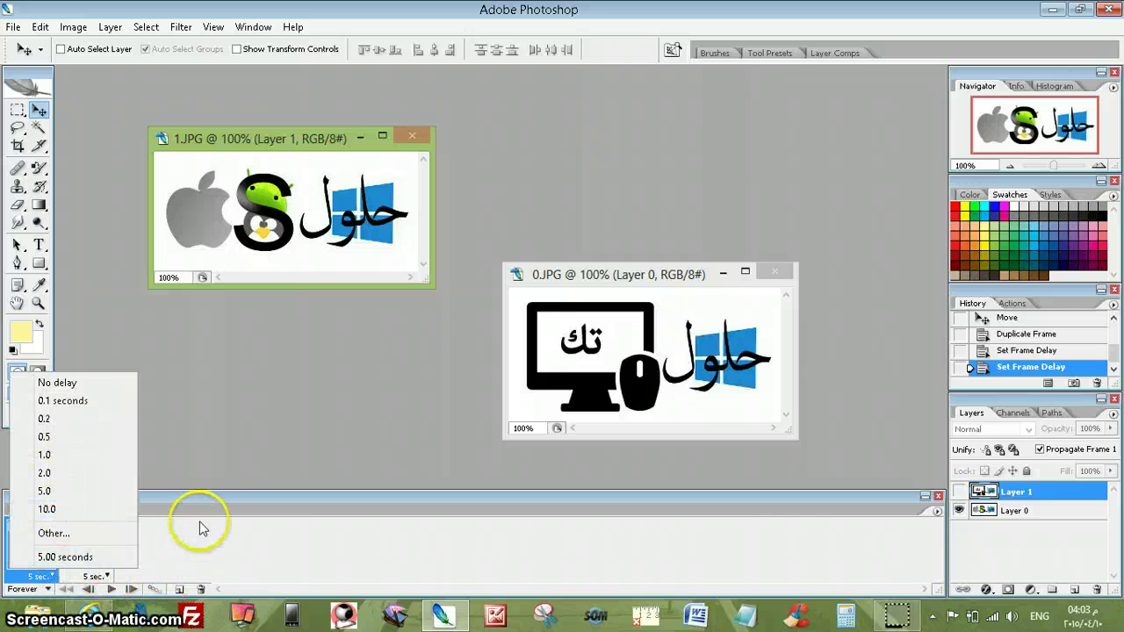
click(200, 527)
drag(206, 496, 183, 525)
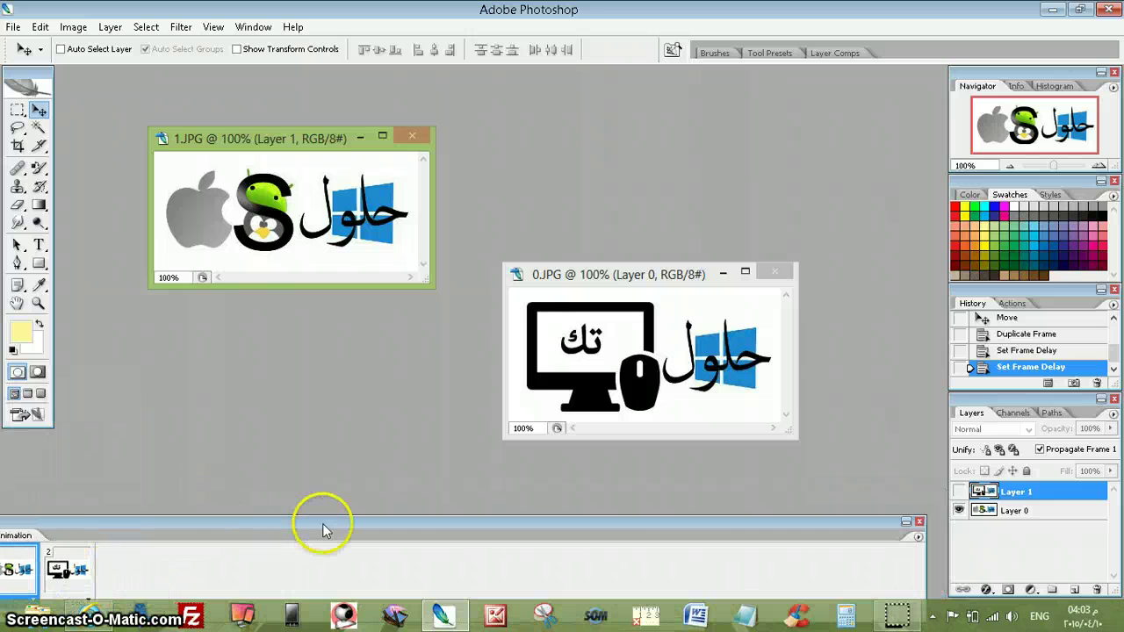
drag(329, 526, 334, 501)
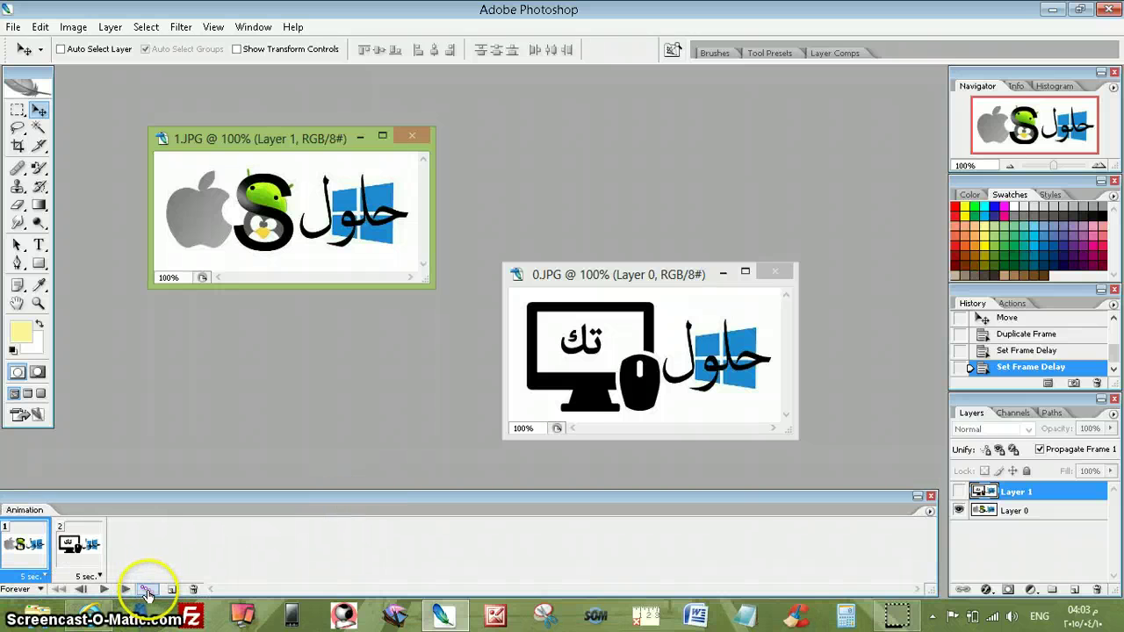
Tween frame 1 with the Next Frame, adding 10 frames
click(146, 590)
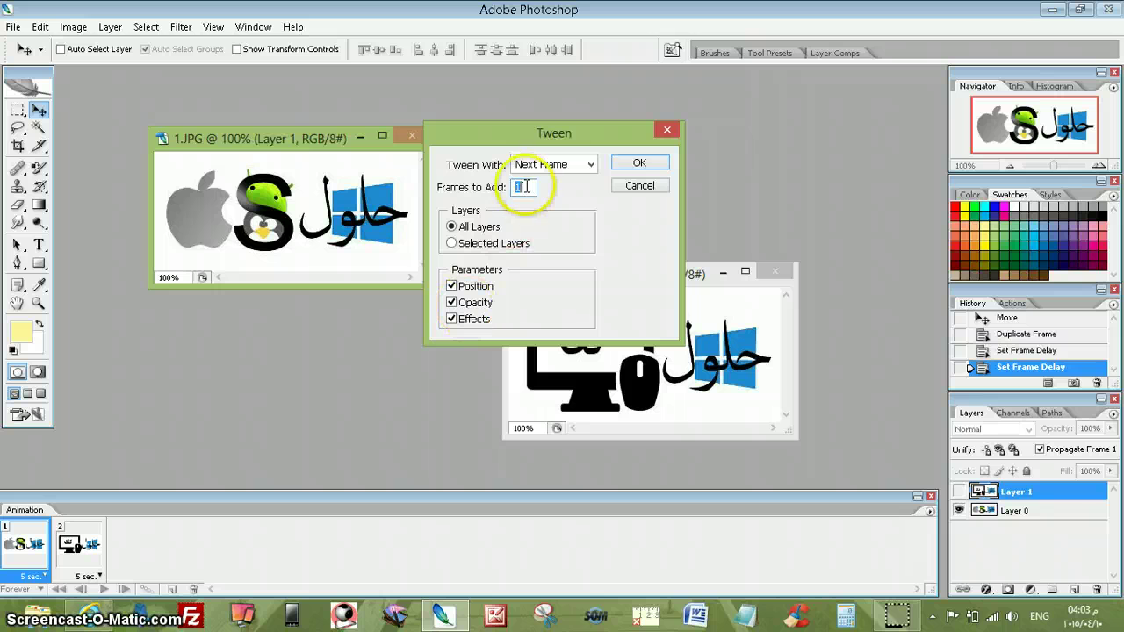
text(1)
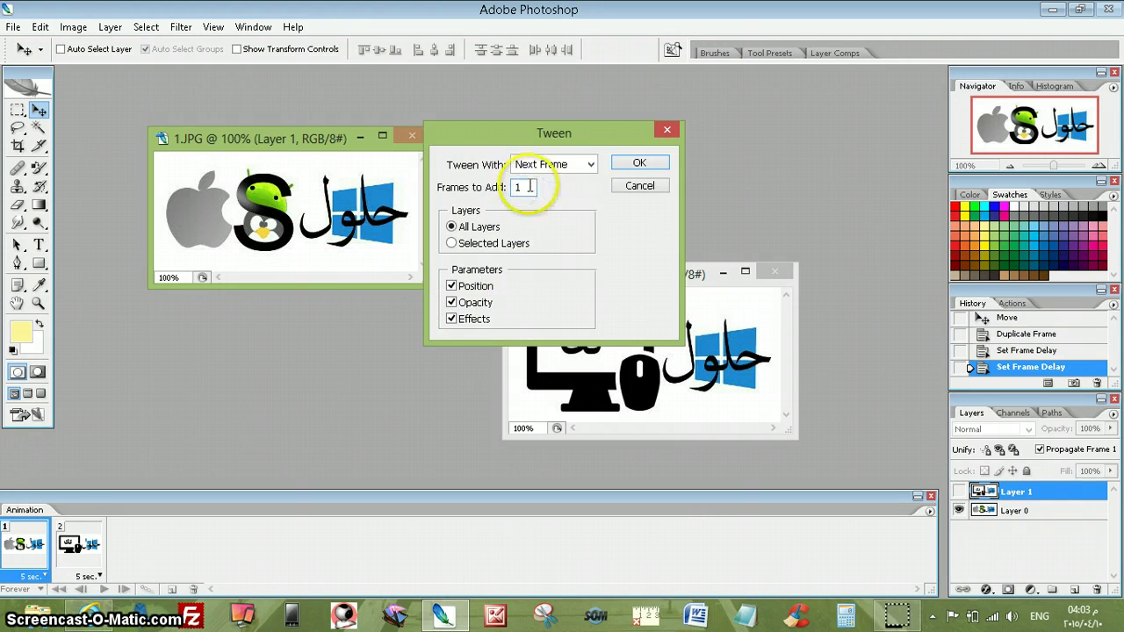
double_click(517, 186)
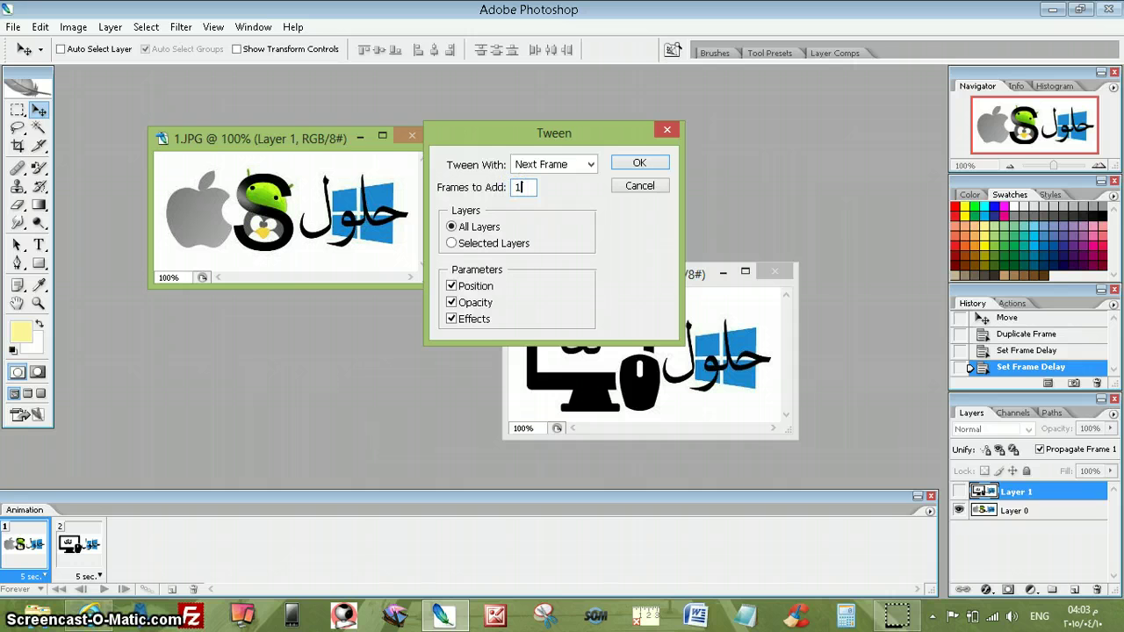
click(590, 164)
click(590, 166)
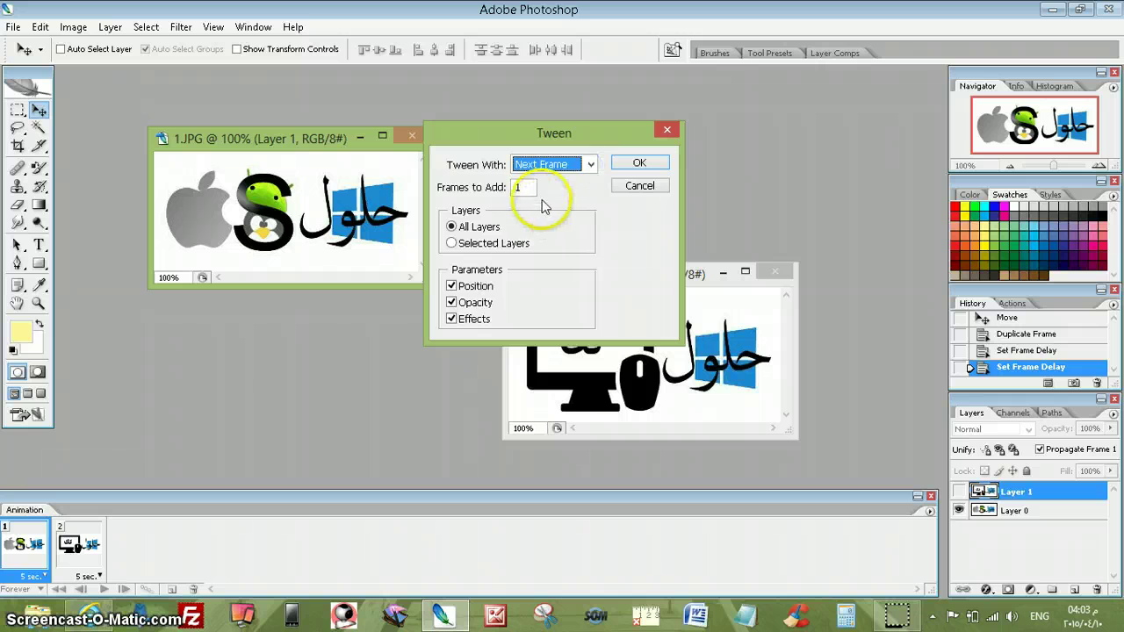
double_click(516, 188)
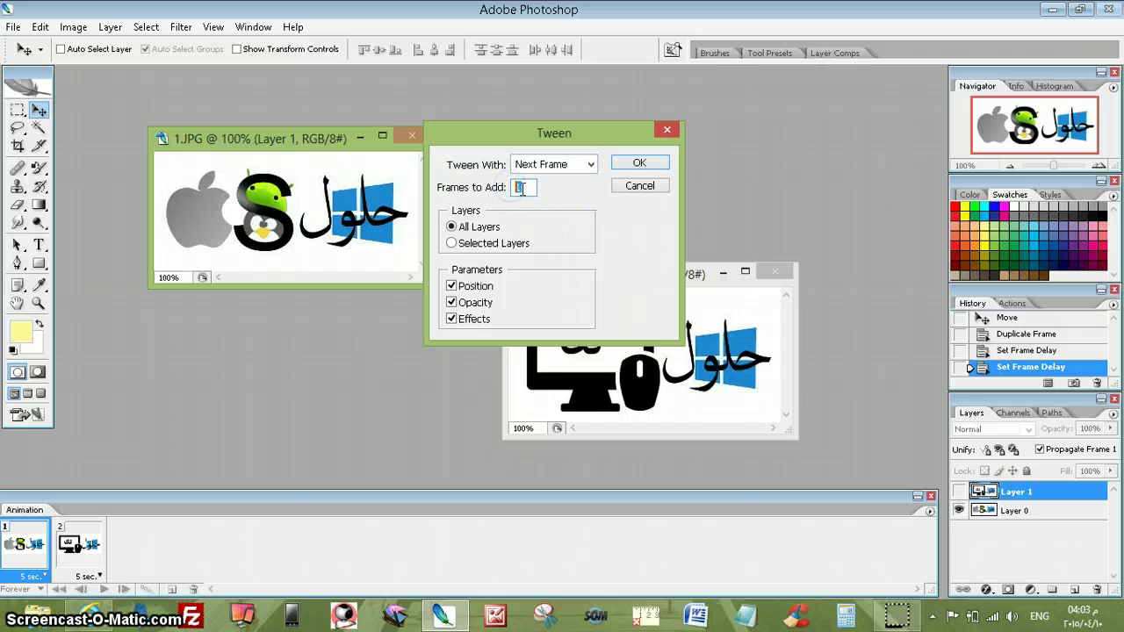
text(5)
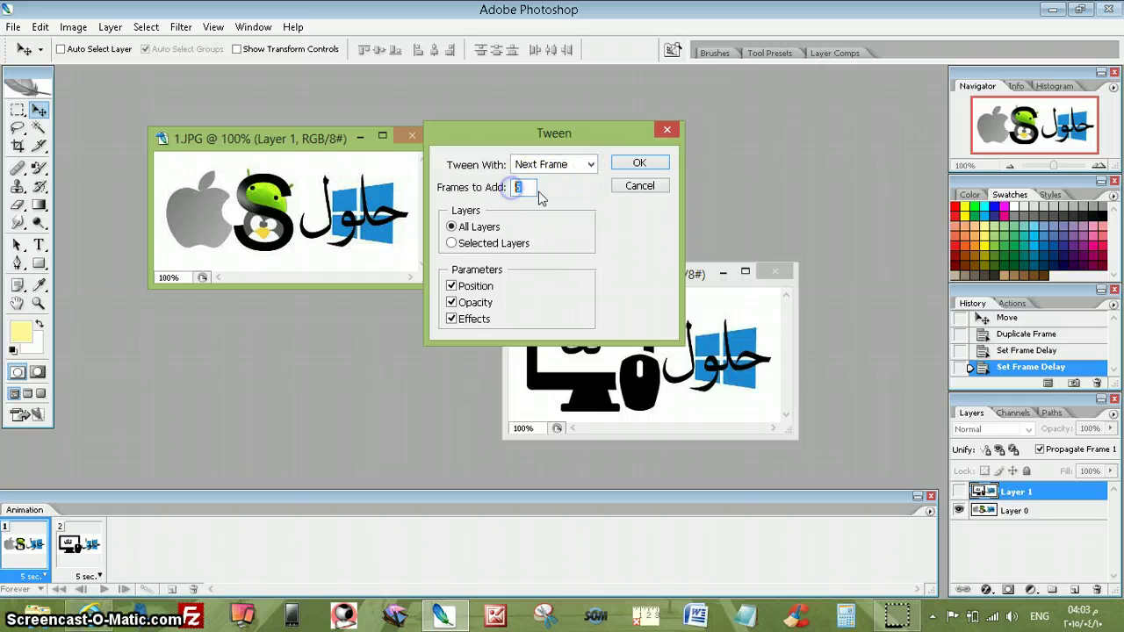
double_click(530, 191)
text(10)
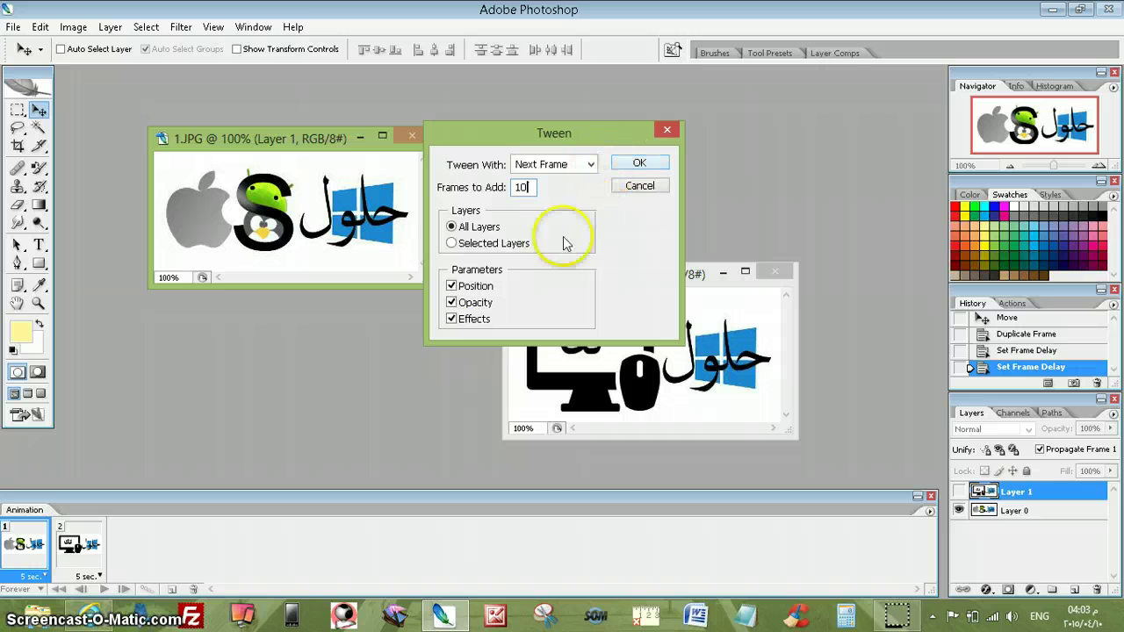
click(647, 164)
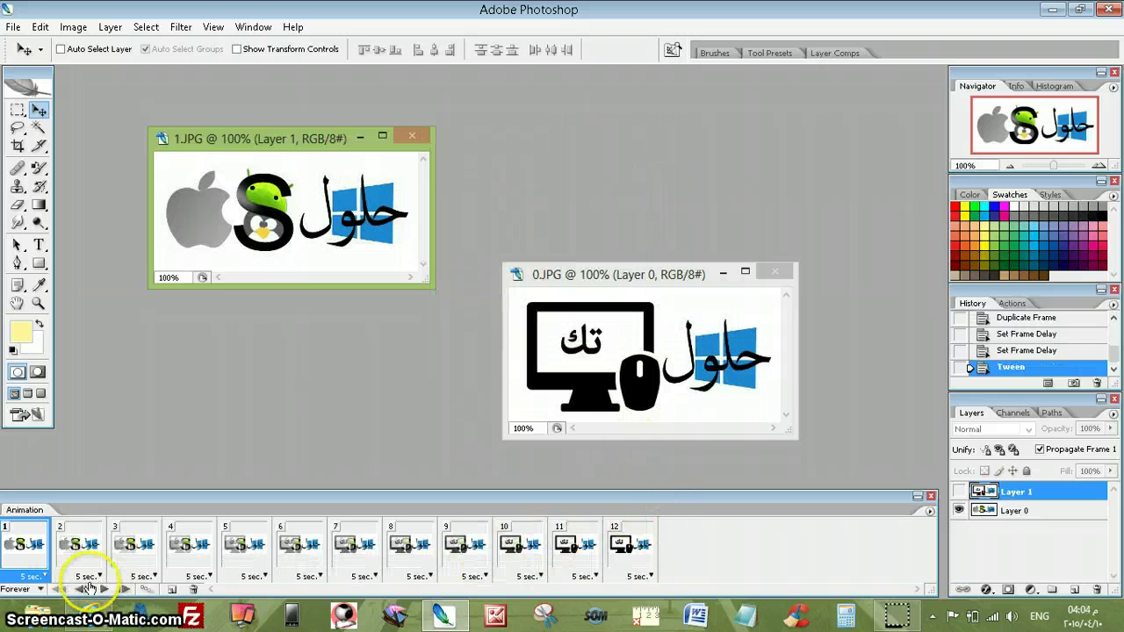
Set the delay of frames 1 through 6 to 0.1 seconds
click(32, 577)
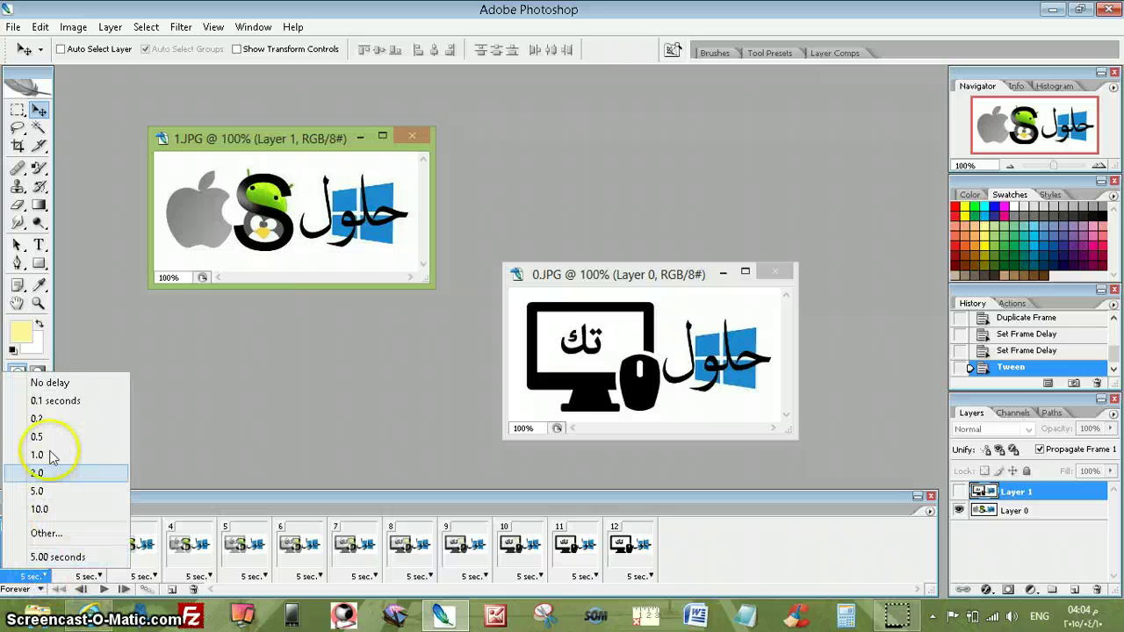
click(48, 400)
click(91, 579)
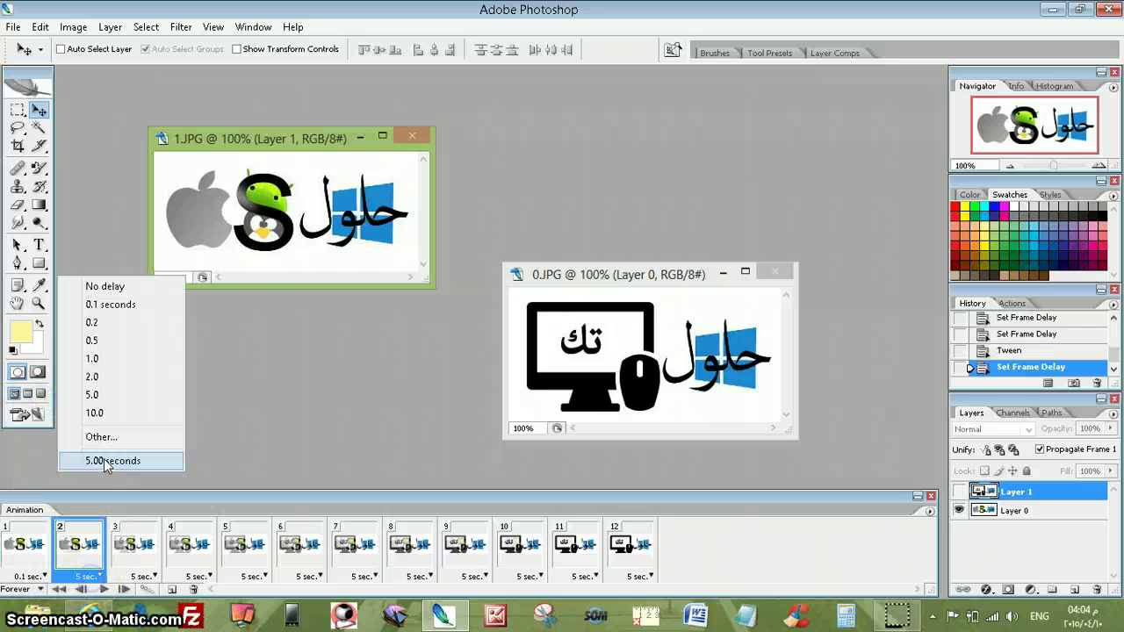
click(113, 305)
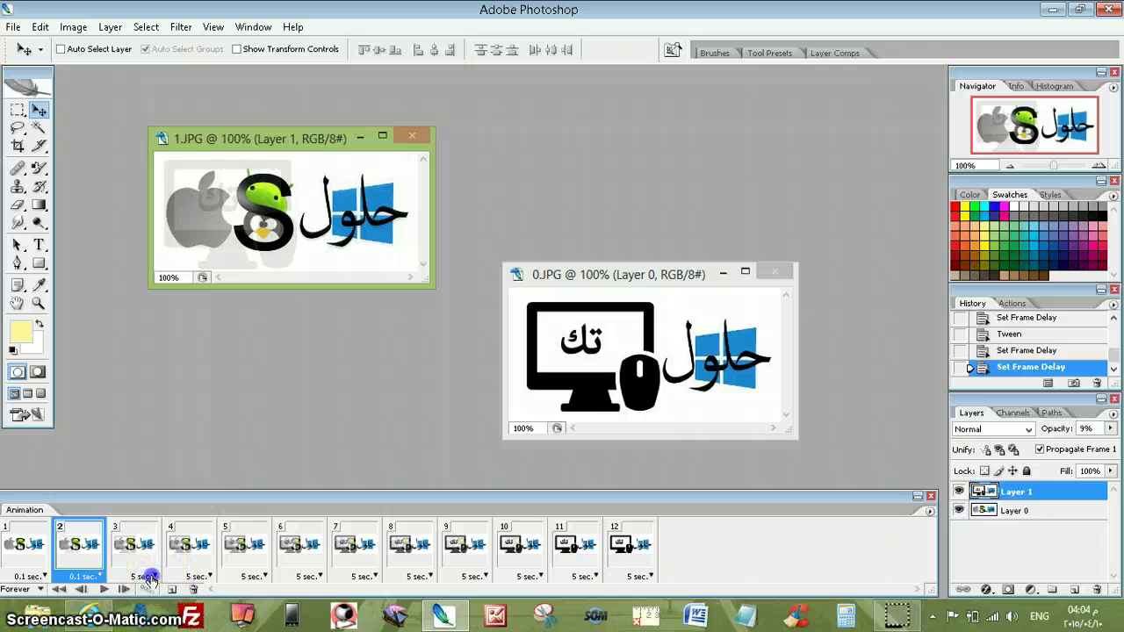
click(154, 576)
click(174, 400)
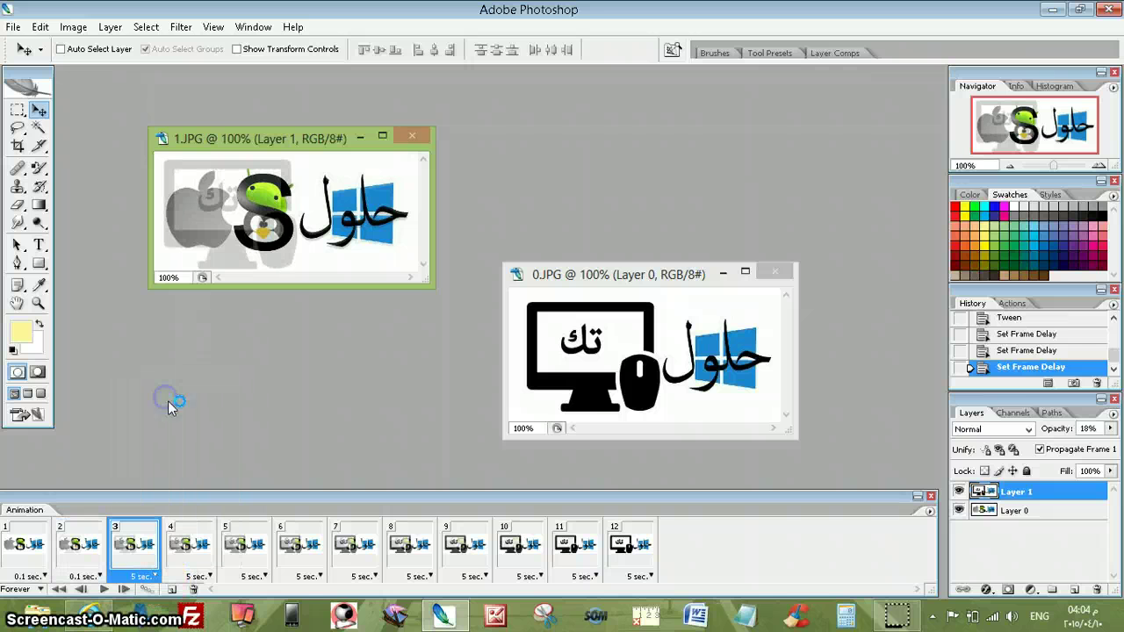
click(198, 577)
click(232, 401)
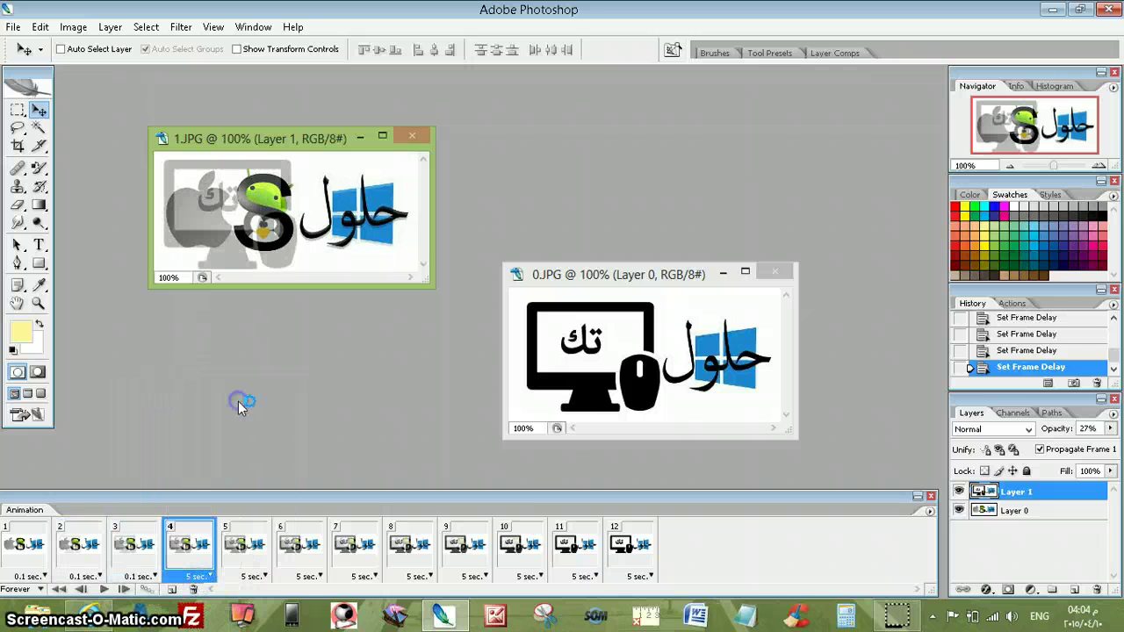
click(254, 576)
click(262, 401)
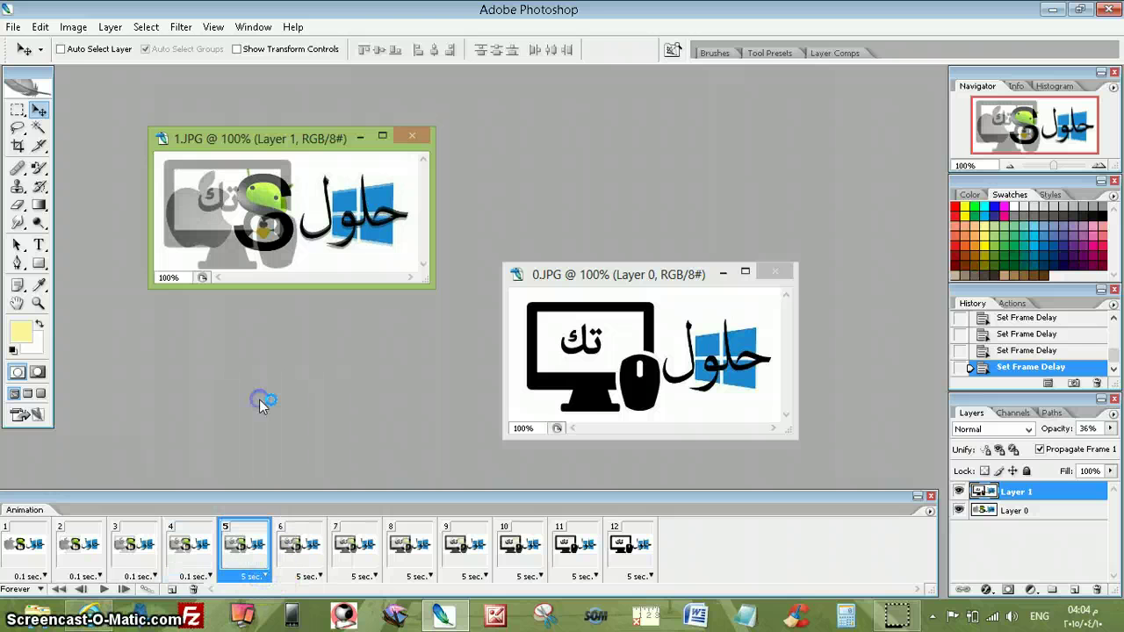
click(322, 579)
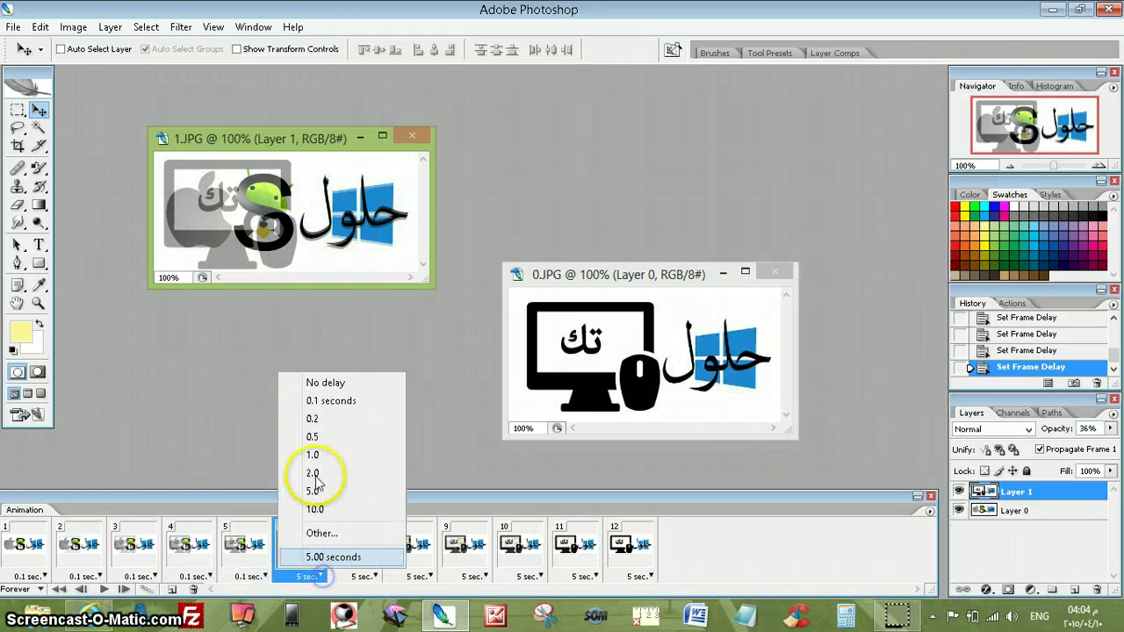
click(324, 397)
Set frames 7 through 12 to a 0.1-second delay and play the animation from frame 1
click(374, 582)
click(378, 400)
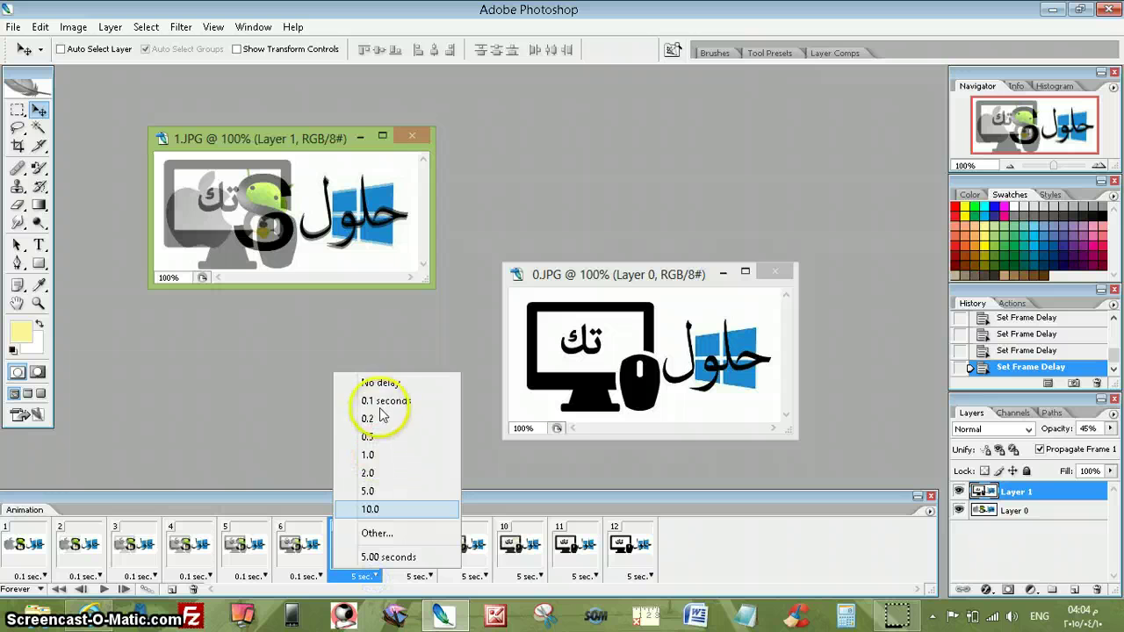
click(420, 578)
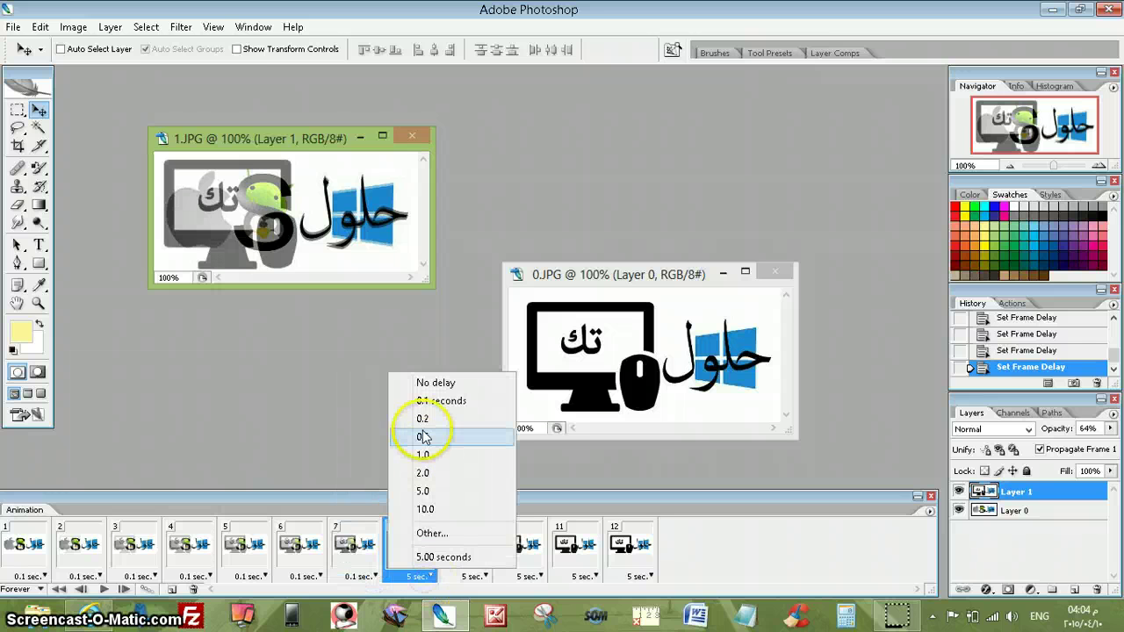
click(425, 405)
click(482, 575)
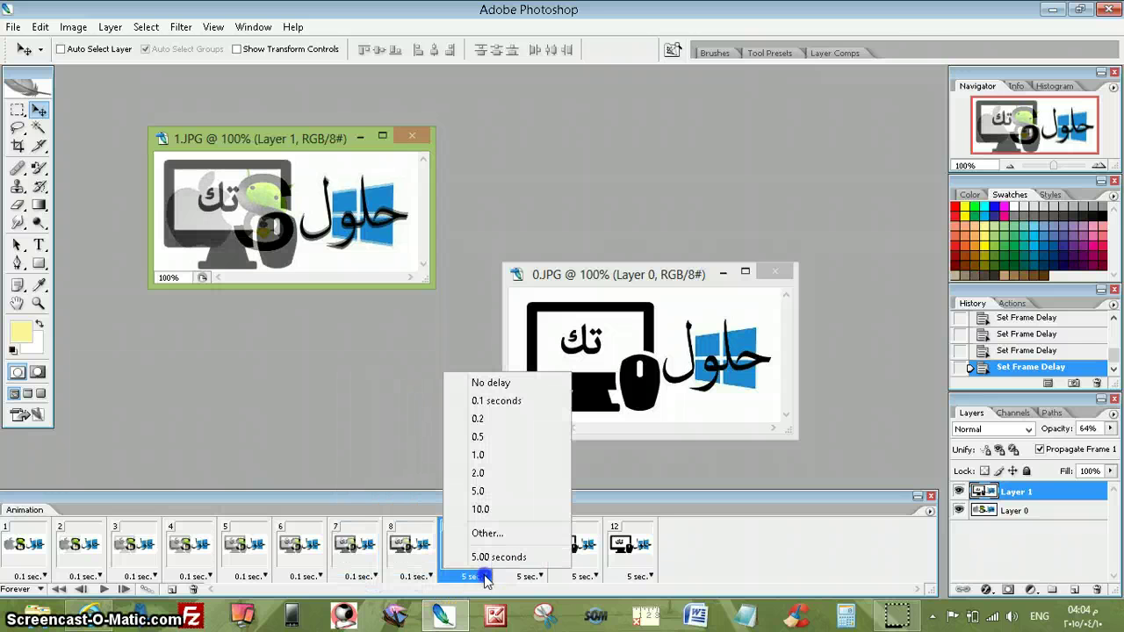
click(493, 398)
click(537, 579)
click(547, 396)
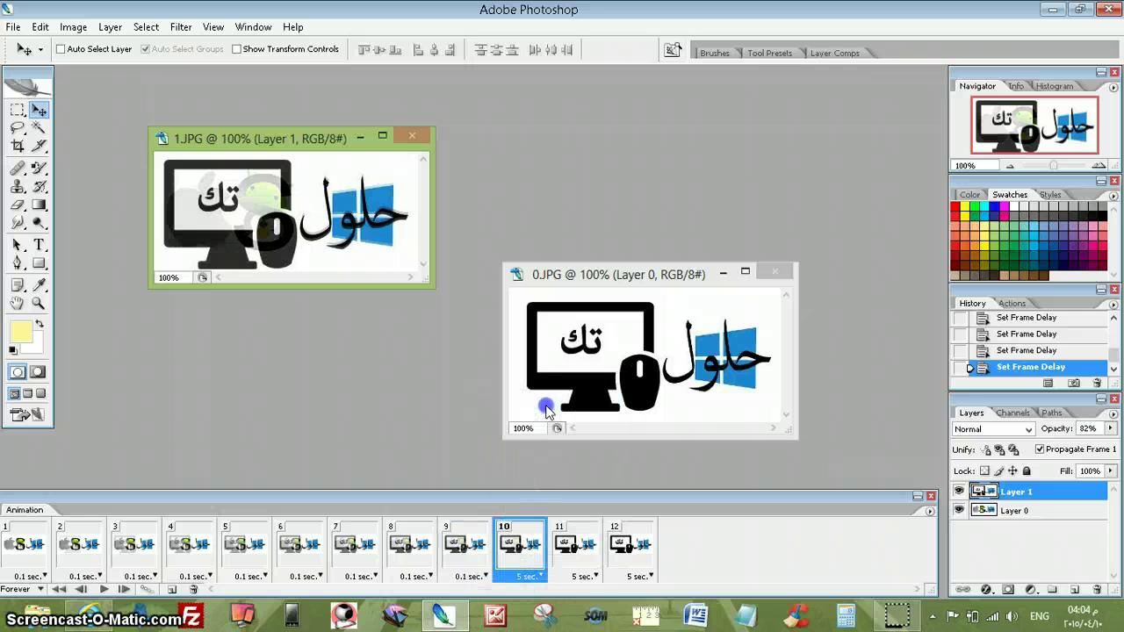
click(580, 578)
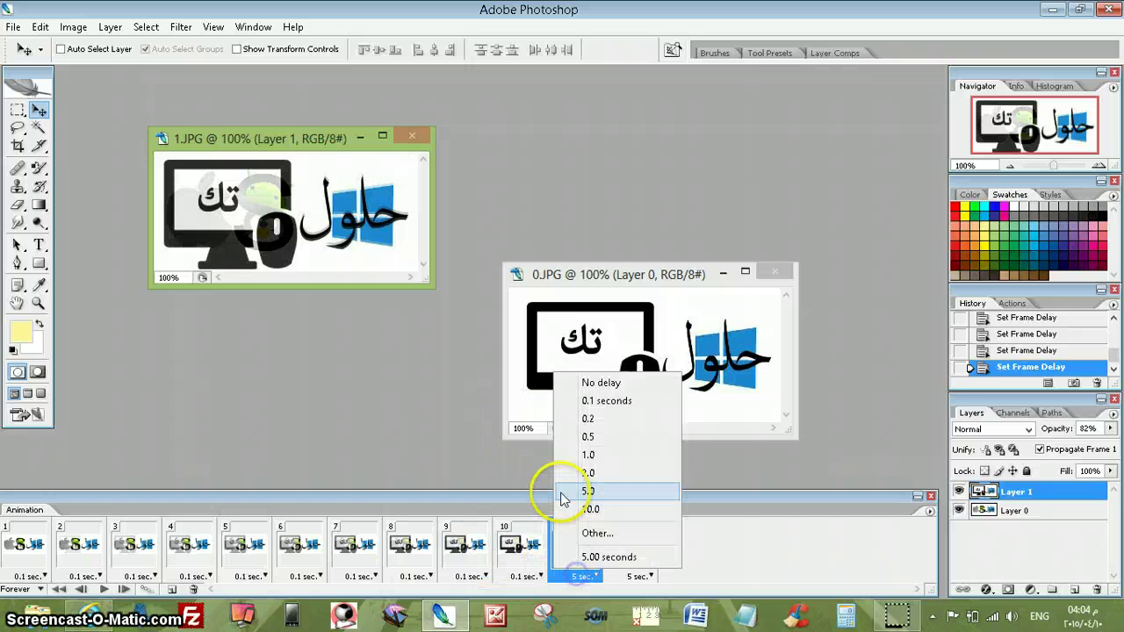
click(580, 397)
click(639, 580)
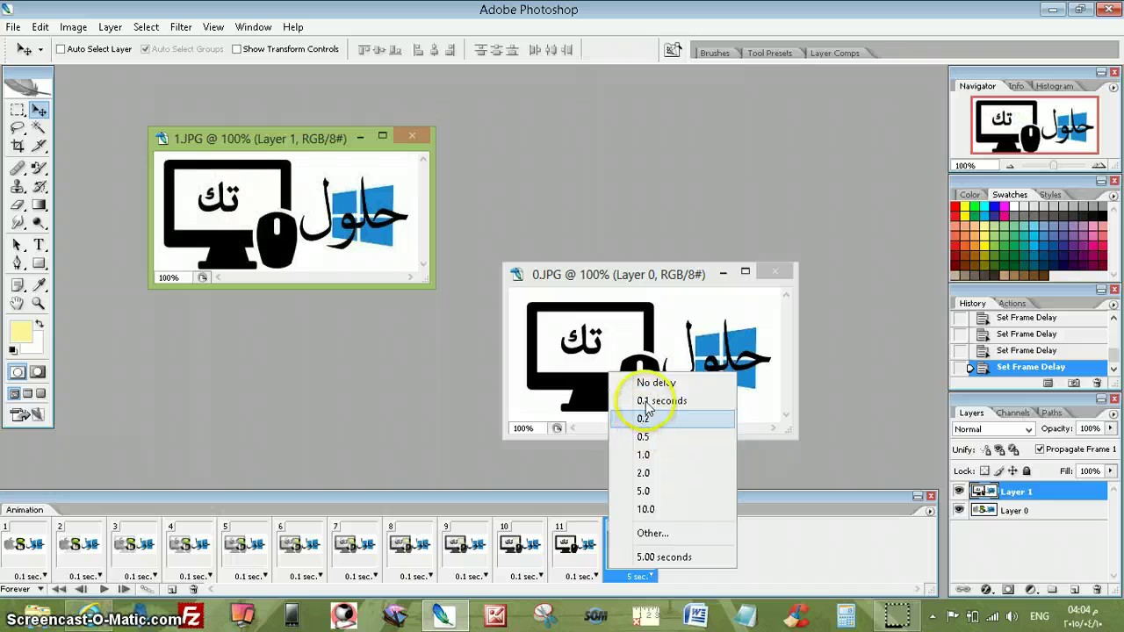
click(635, 396)
click(37, 544)
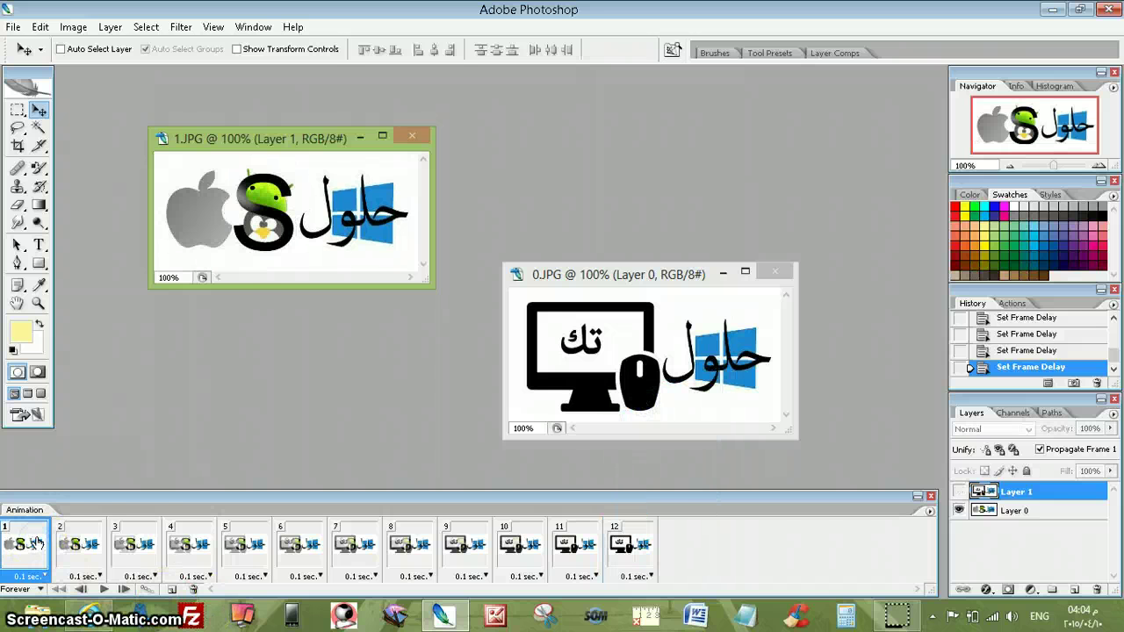
click(107, 590)
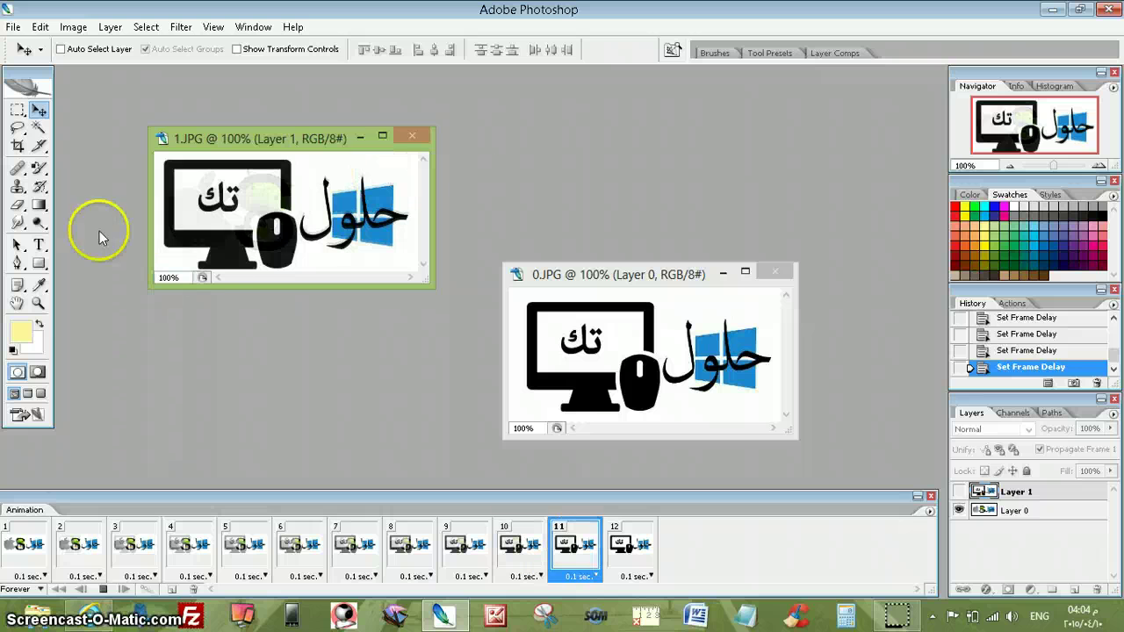
Open File > Save for Web to preview the 12-frame animation as a GIF
click(14, 27)
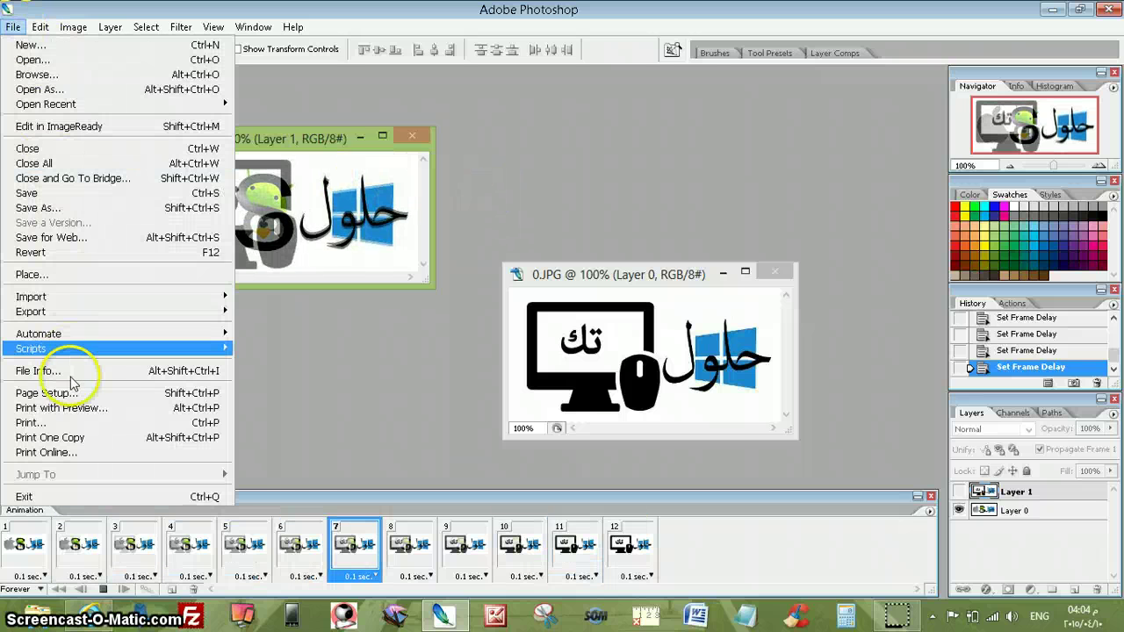
click(101, 588)
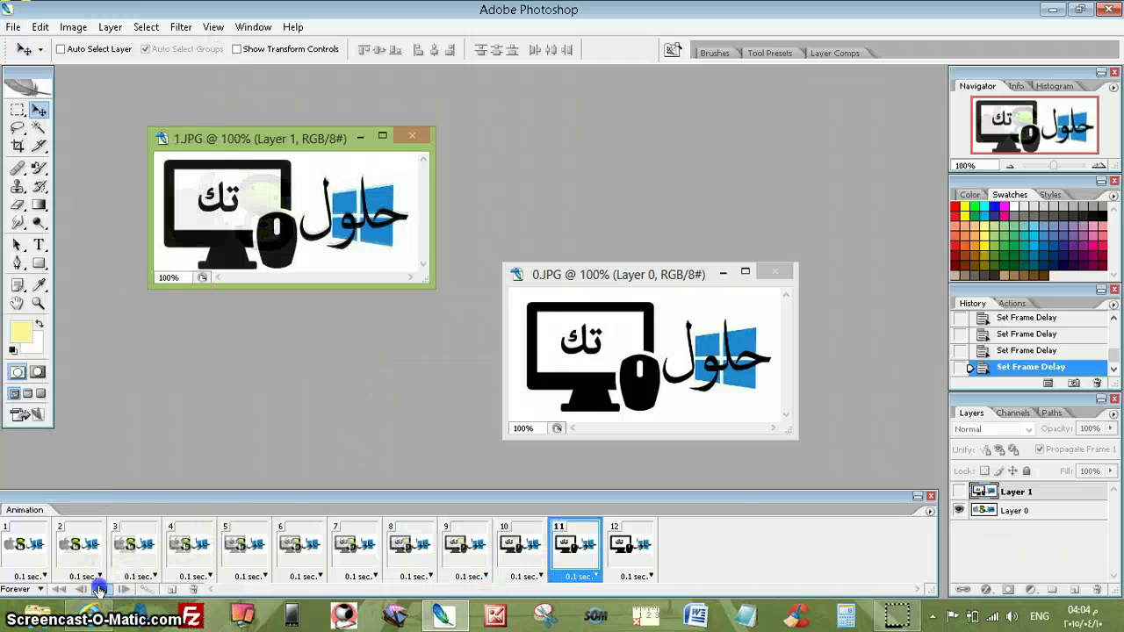
click(13, 27)
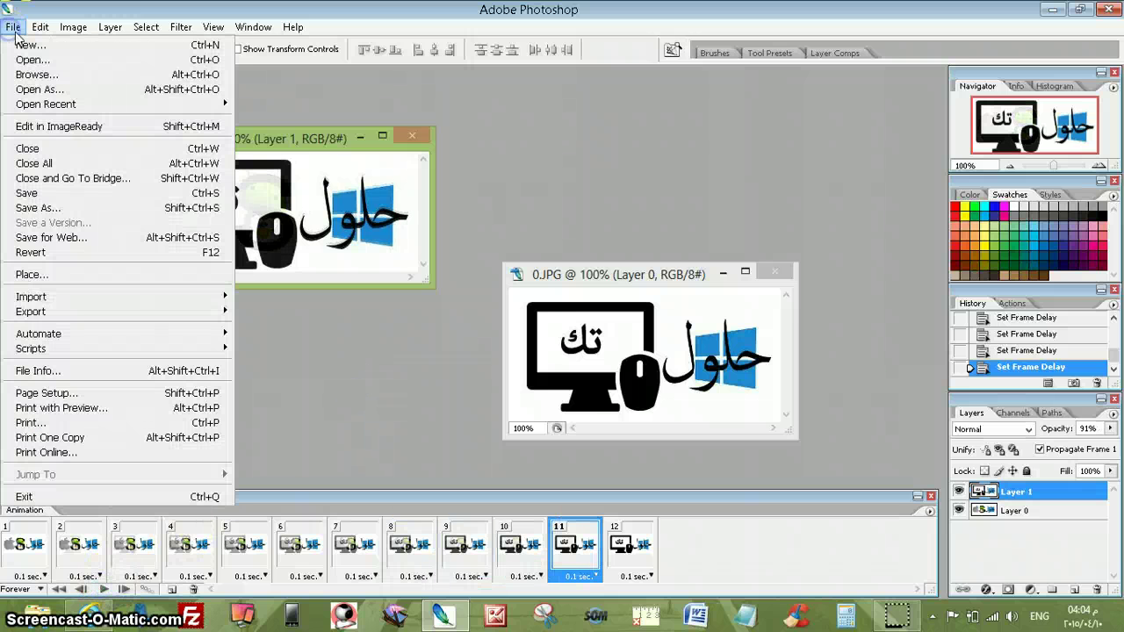
click(65, 235)
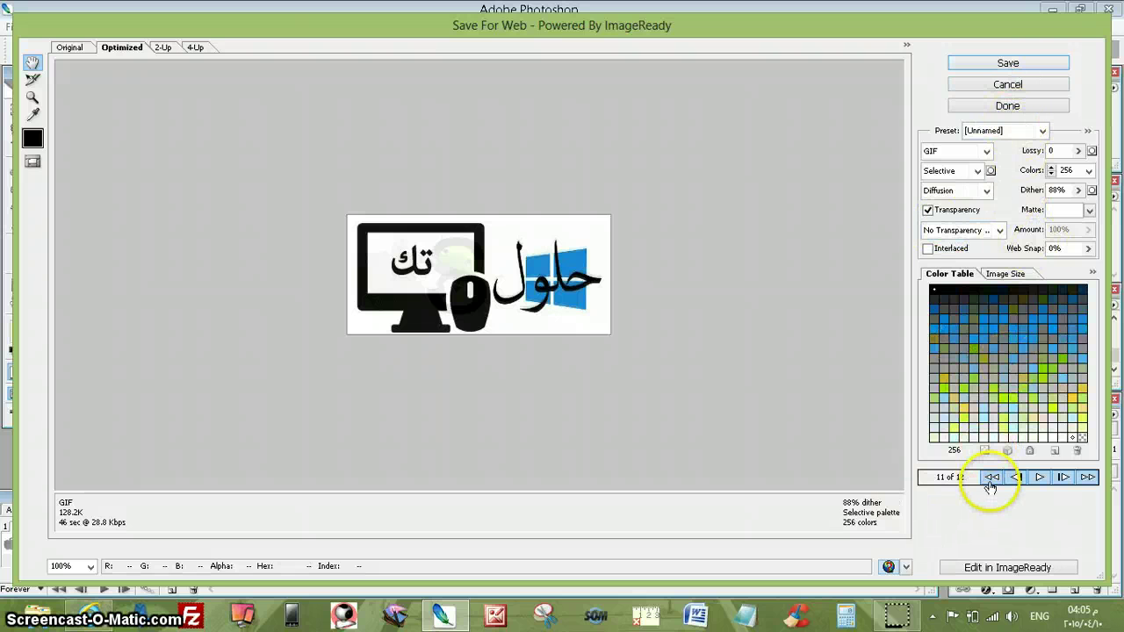
Save the 12-frame tweened animation to the Desktop as 3.gif
click(1015, 477)
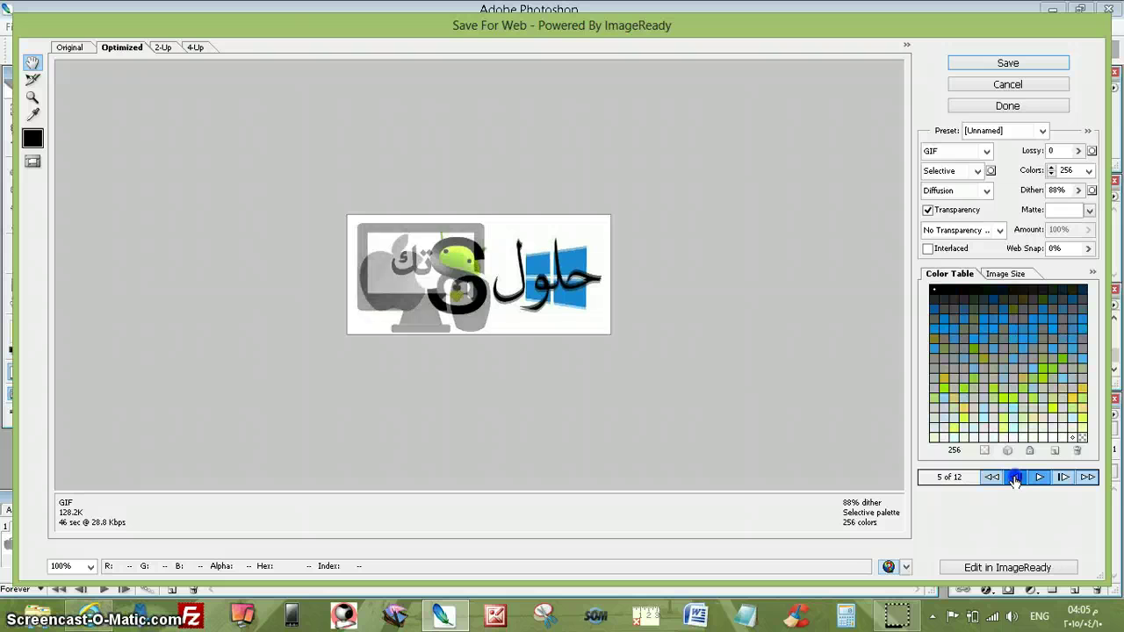
click(1063, 476)
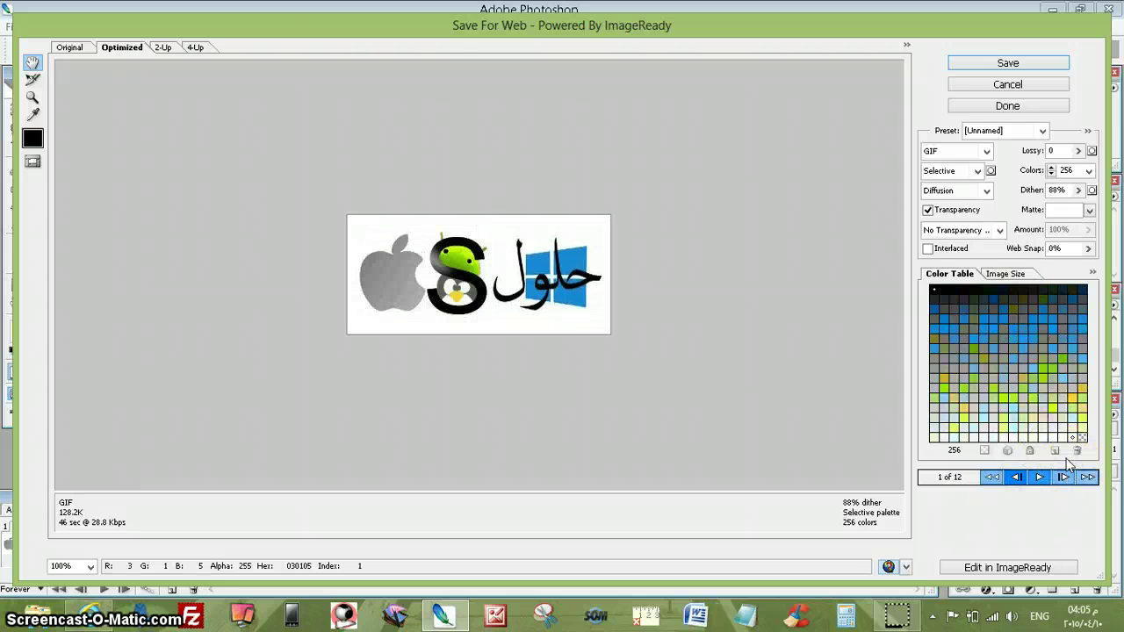
click(1007, 65)
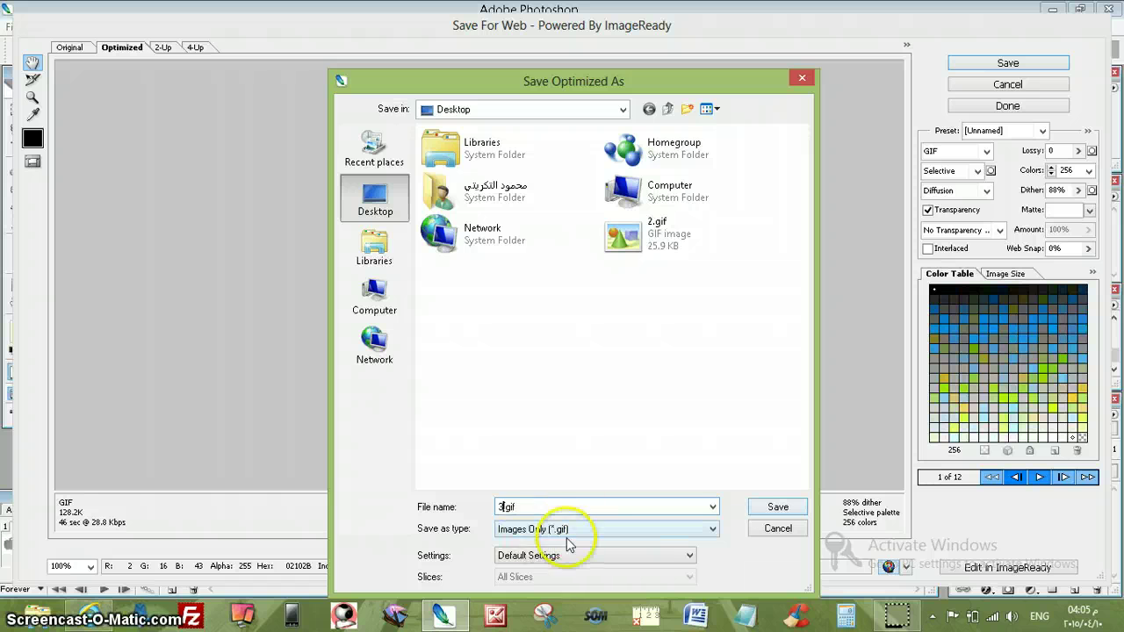
click(790, 511)
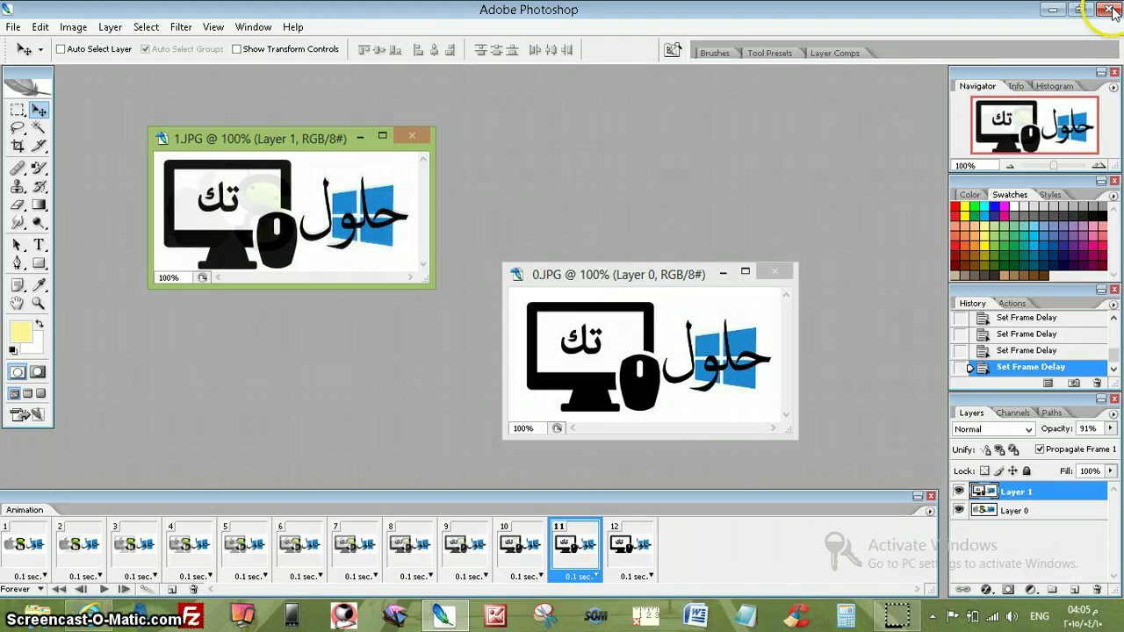
Exit Photoshop without saving changes to 1.JPG and 0.JPG
click(1111, 10)
click(566, 249)
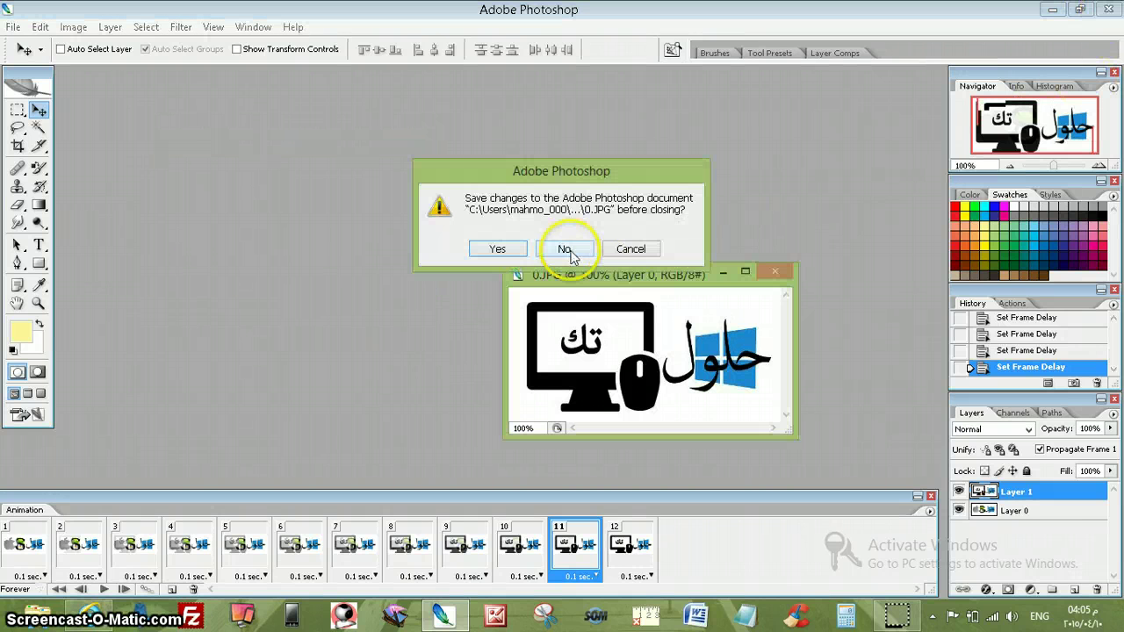
click(567, 249)
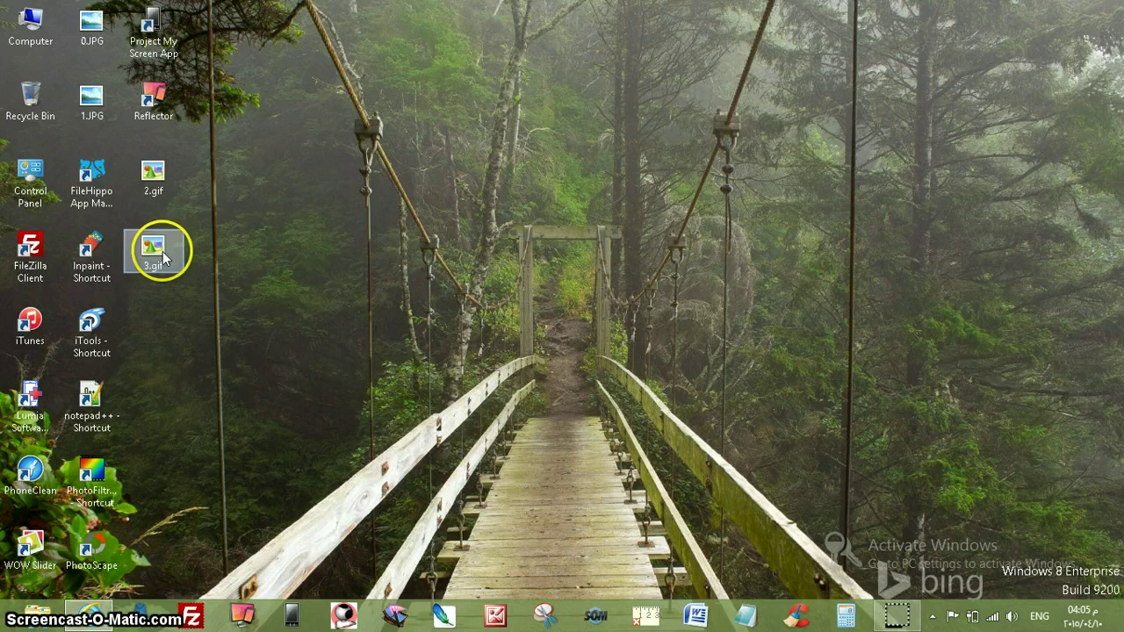
Open 3.gif from the desktop in Internet Explorer and view it in its tab
click(163, 251)
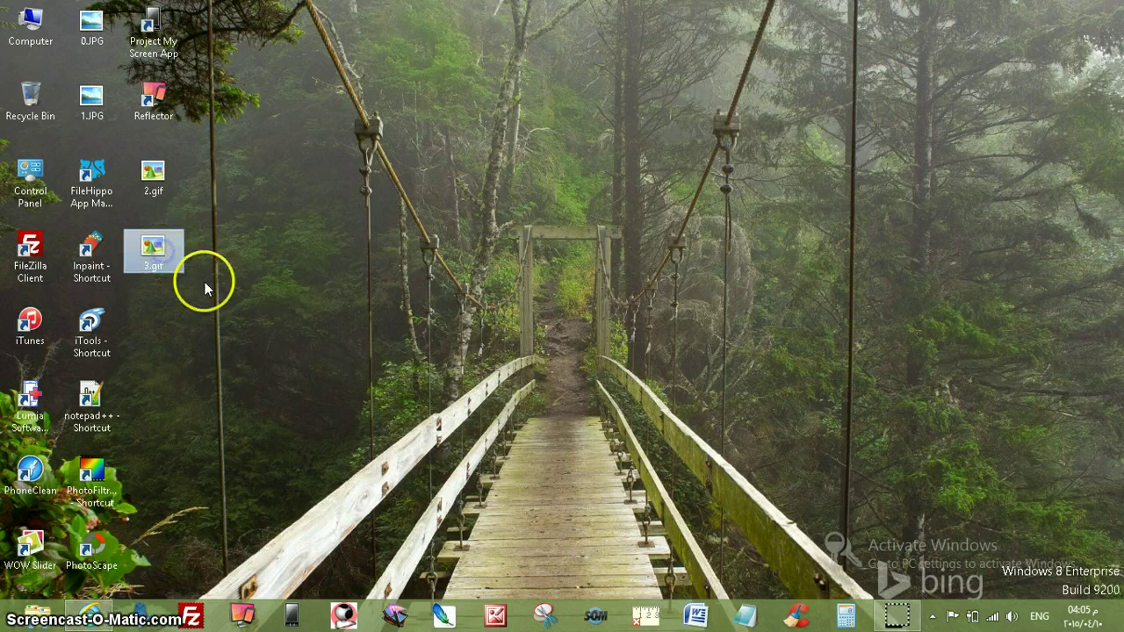
double_click(154, 252)
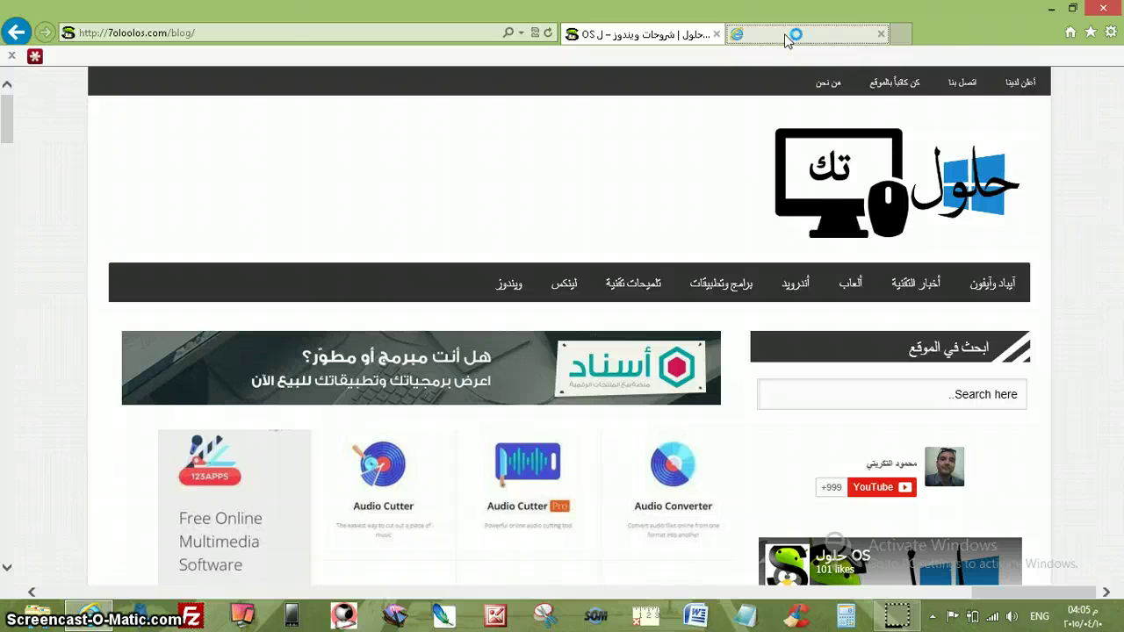
click(791, 40)
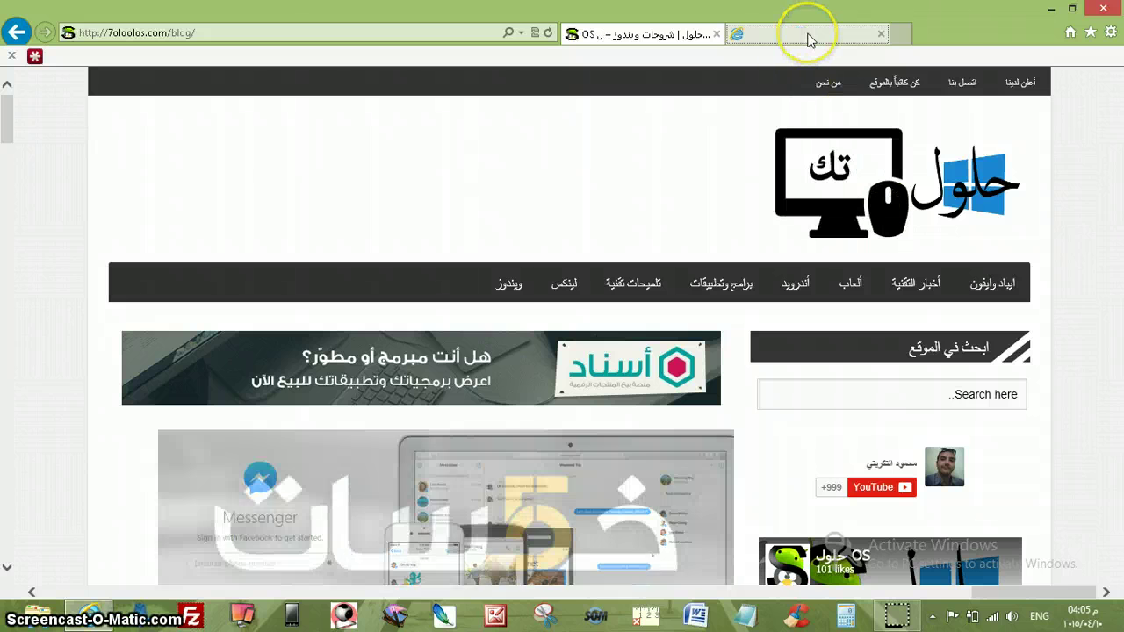
click(809, 37)
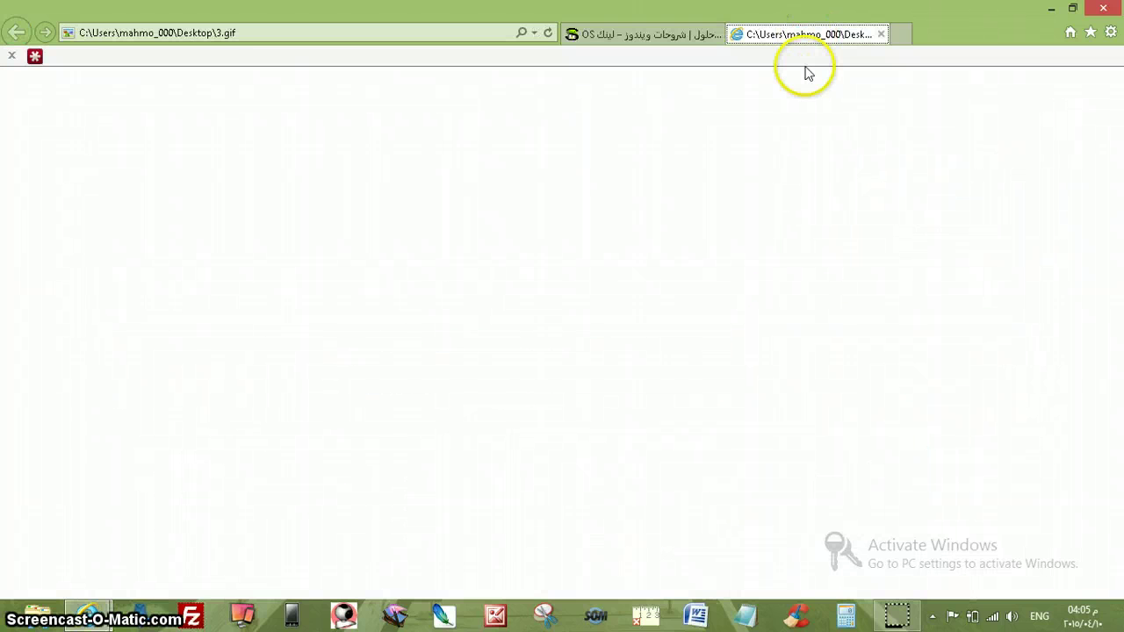